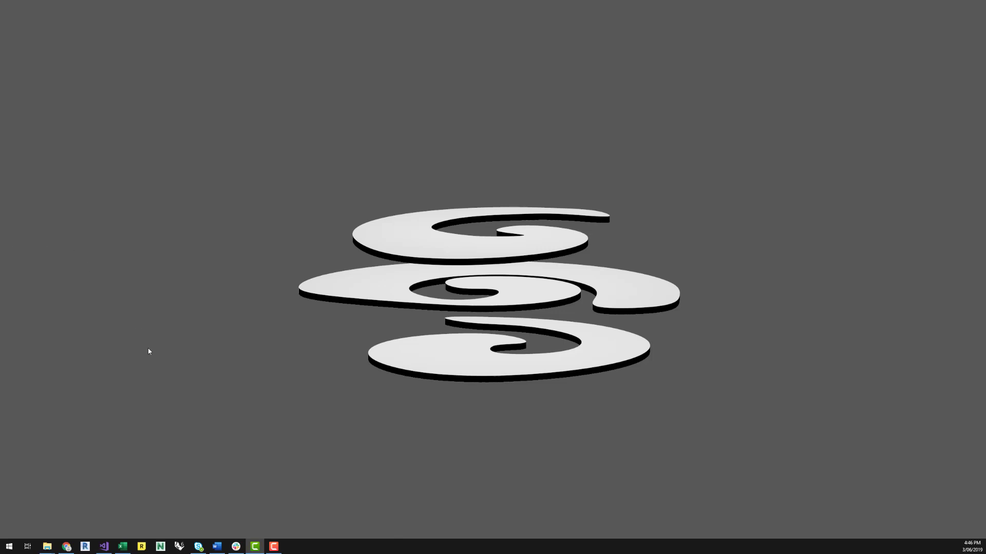
Launch Rhinoceros 6 and start a new model from the Large Objects - Millimeters template
{"action": "left_click", "coordinate": [179, 545]}
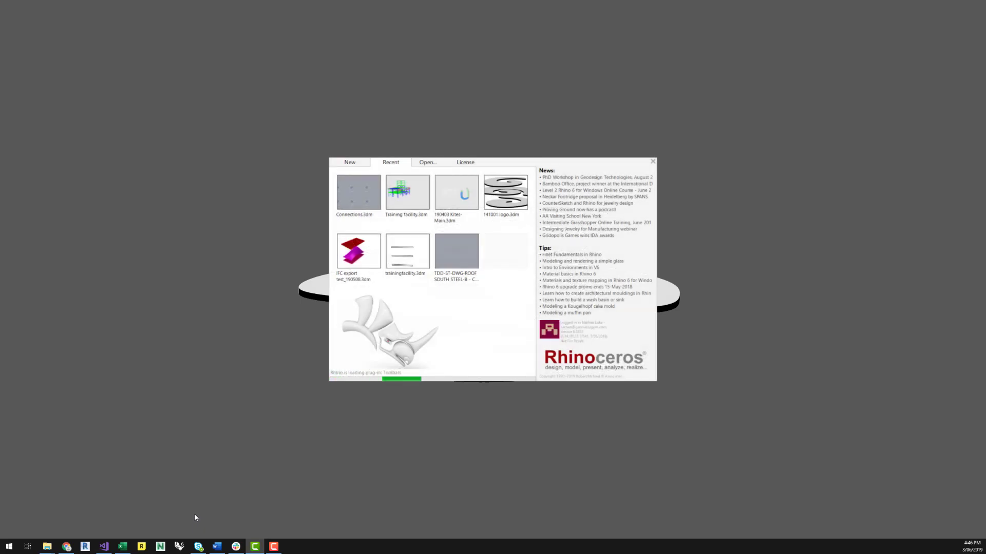
{"action": "left_click", "coordinate": [350, 162]}
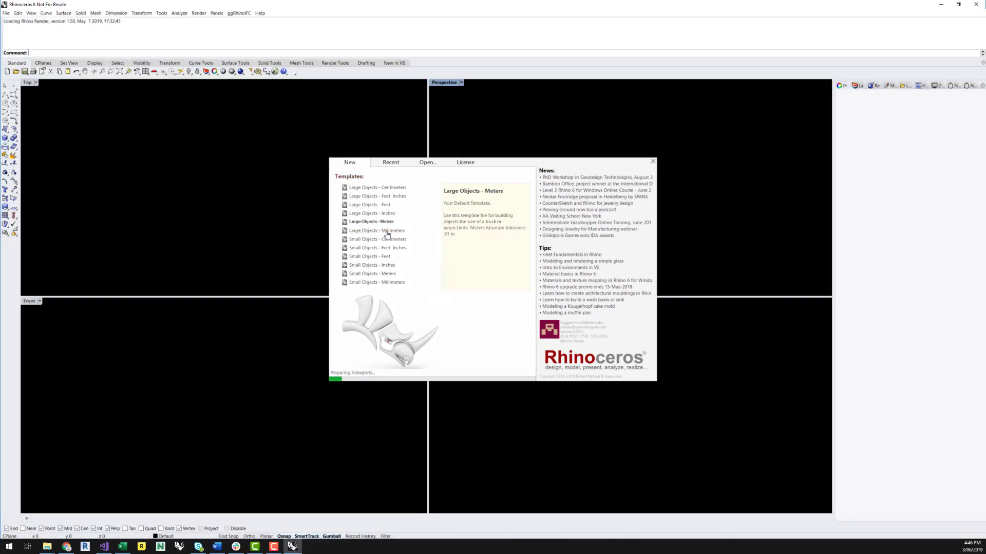
{"action": "left_click", "coordinate": [387, 232]}
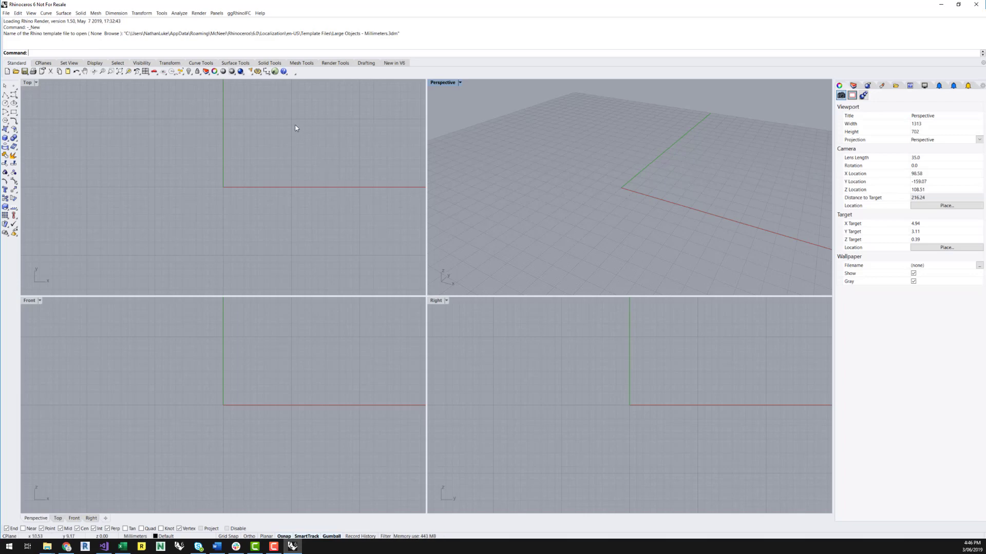
{"action": "left_click", "coordinate": [235, 14]}
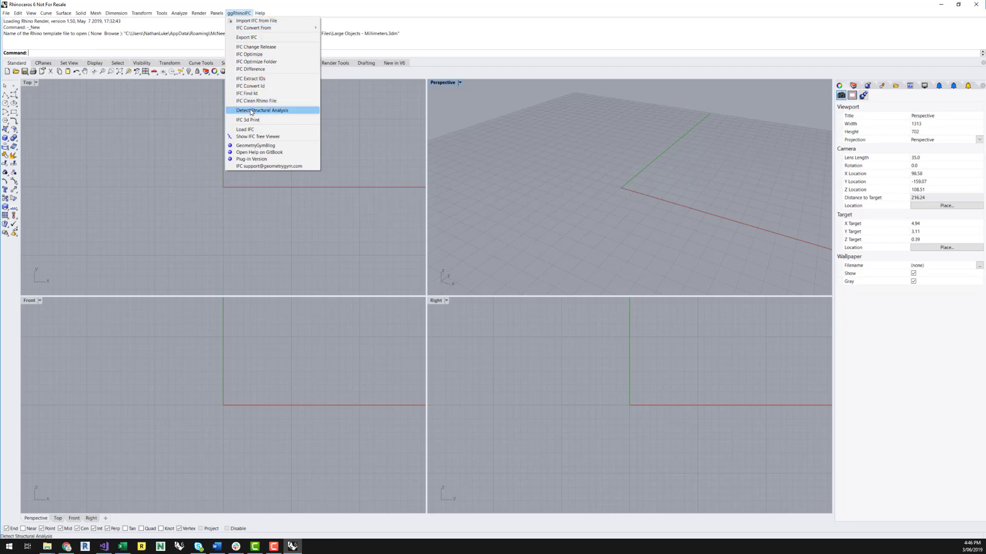
{"action": "left_click", "coordinate": [352, 144]}
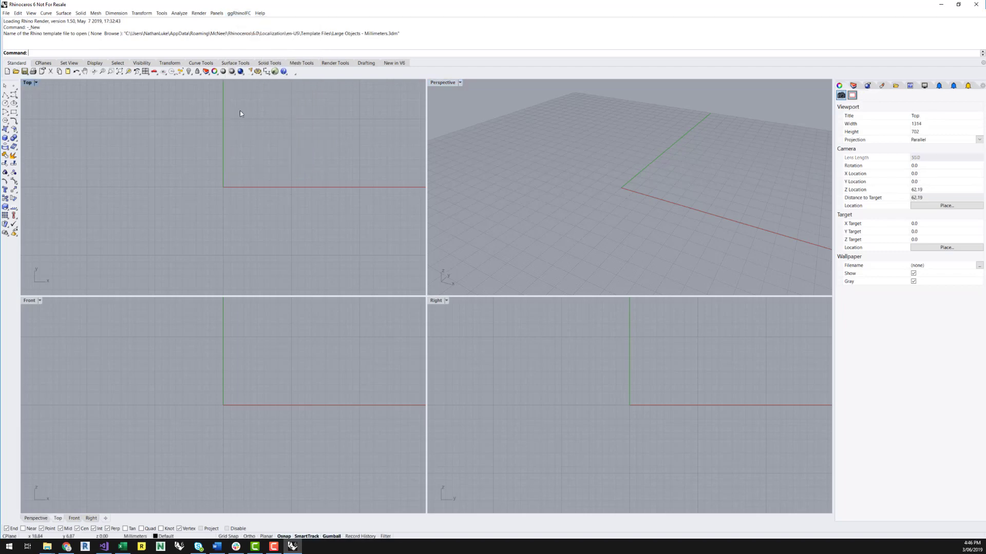
{"action": "type", "text": "ggIFC"}
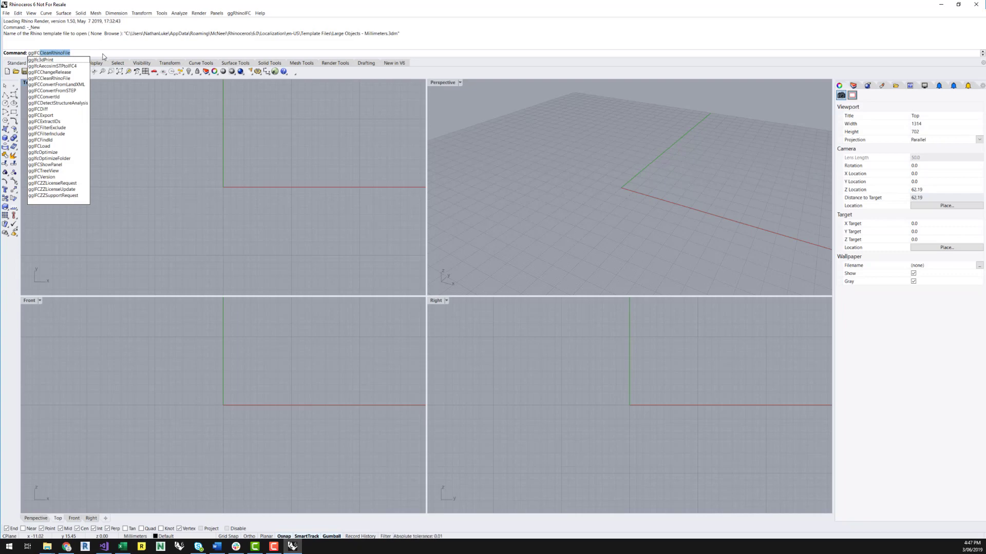
{"action": "left_click", "coordinate": [72, 147]}
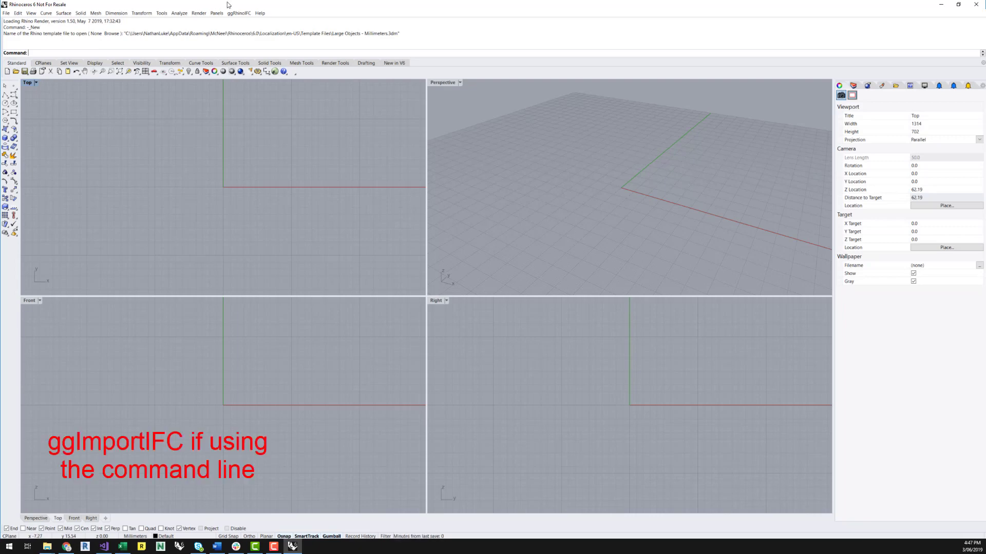
Import TrainingStructure_param.ifc through ggRhinoIFC > Import IFC from File using default settings
{"action": "left_click", "coordinate": [244, 14]}
{"action": "left_click", "coordinate": [276, 23]}
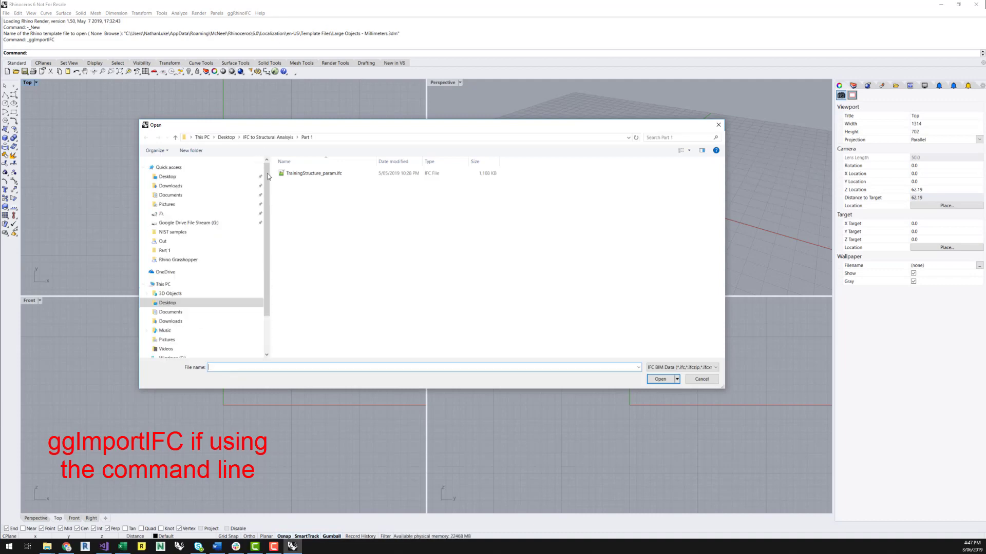
{"action": "left_click", "coordinate": [326, 178]}
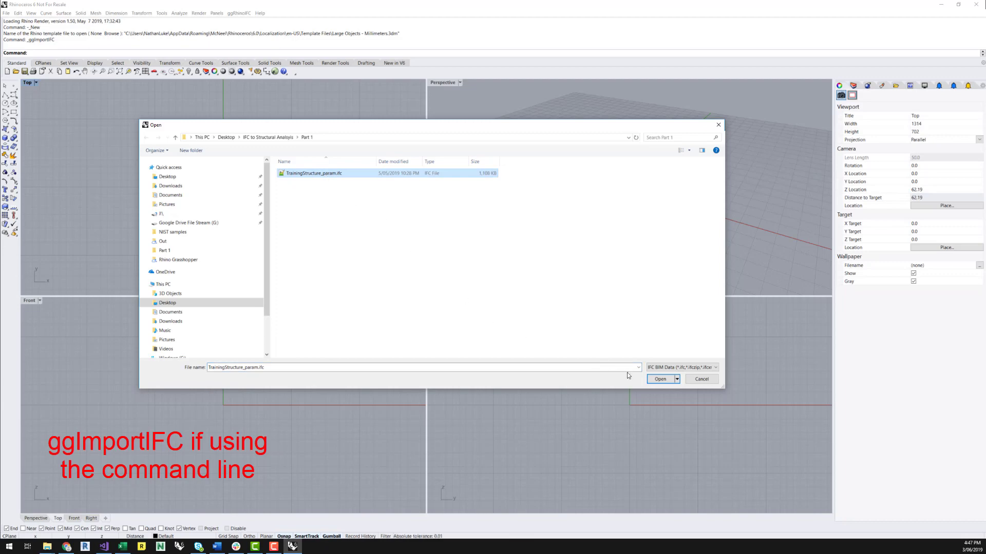
{"action": "left_click", "coordinate": [659, 380]}
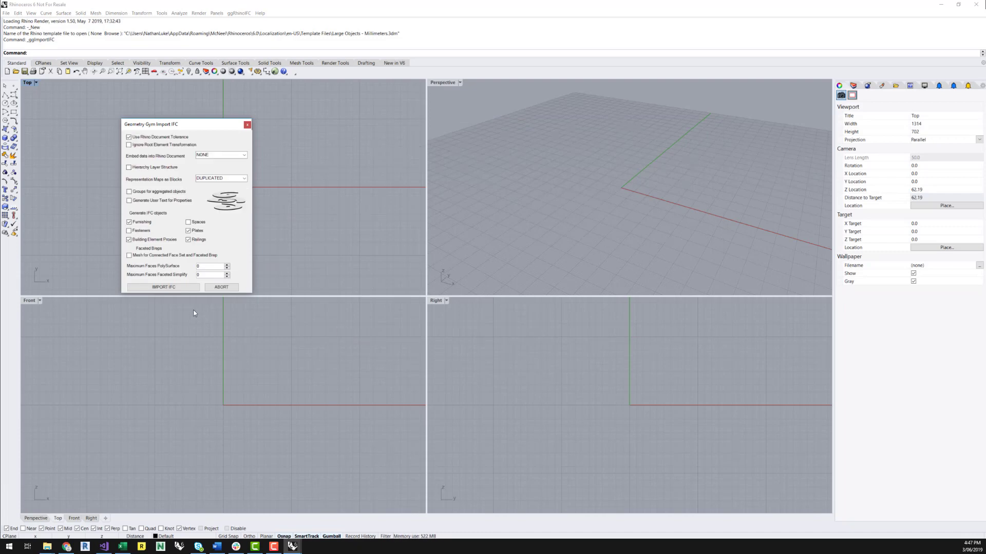
{"action": "left_click", "coordinate": [164, 287]}
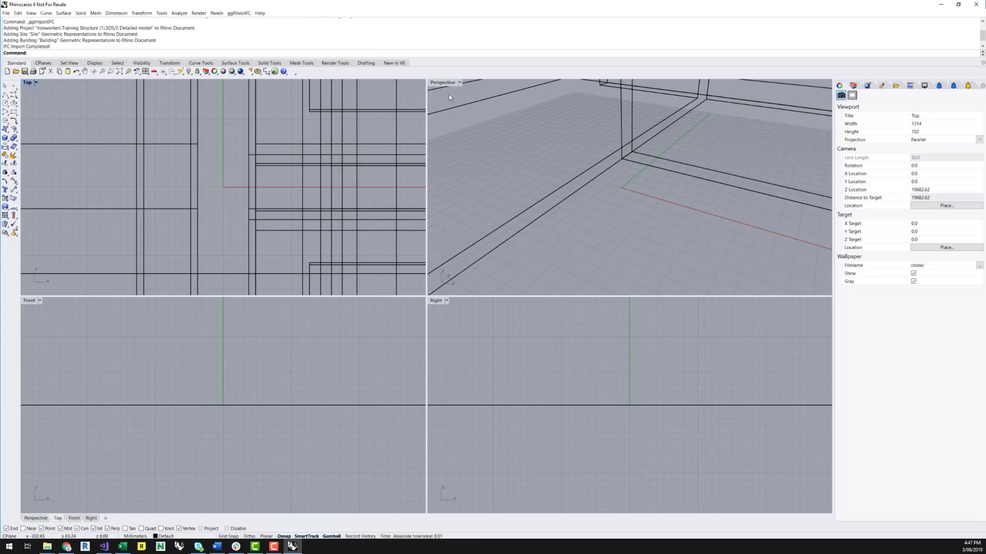
Zoom to extents, maximize the Perspective viewport, then zoom extents in it again
{"action": "type", "text": "zoom"}
{"action": "key", "text": "Return"}
{"action": "type", "text": "e"}
{"action": "key", "text": "Return"}
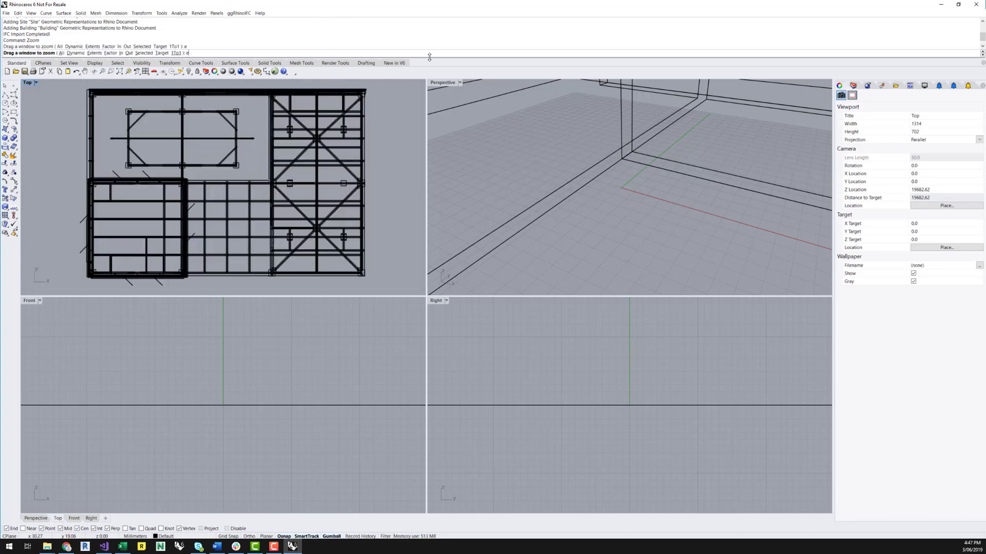
{"action": "double_click", "coordinate": [444, 83]}
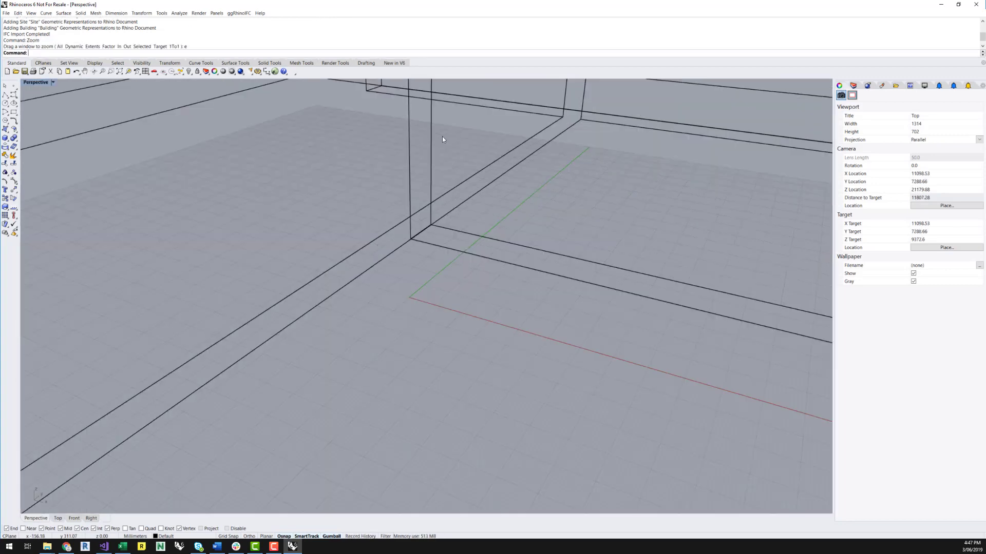
{"action": "type", "text": "Zoom"}
{"action": "key", "text": "Return"}
{"action": "type", "text": "e"}
{"action": "key", "text": "Return"}
Orbit the frame slightly and set the Perspective view to Shaded display
{"action": "right_click_drag", "start_coordinate": [435, 177], "coordinate": [308, 149]}
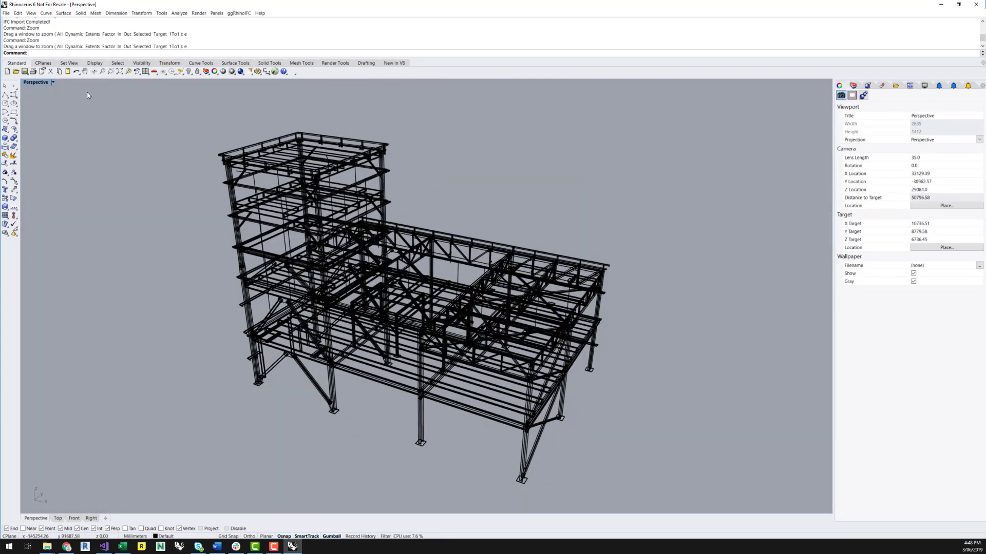
{"action": "left_click", "coordinate": [37, 82]}
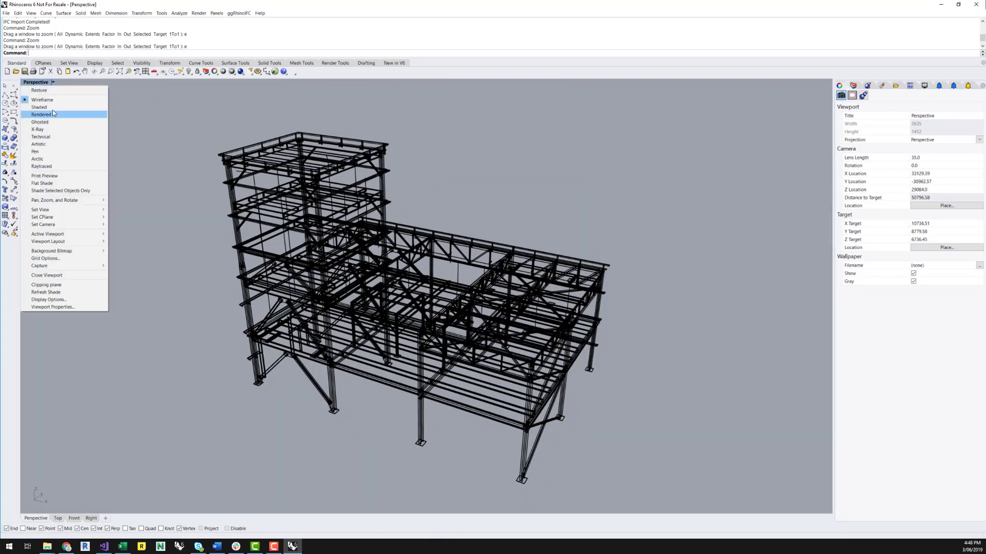
{"action": "left_click", "coordinate": [51, 108]}
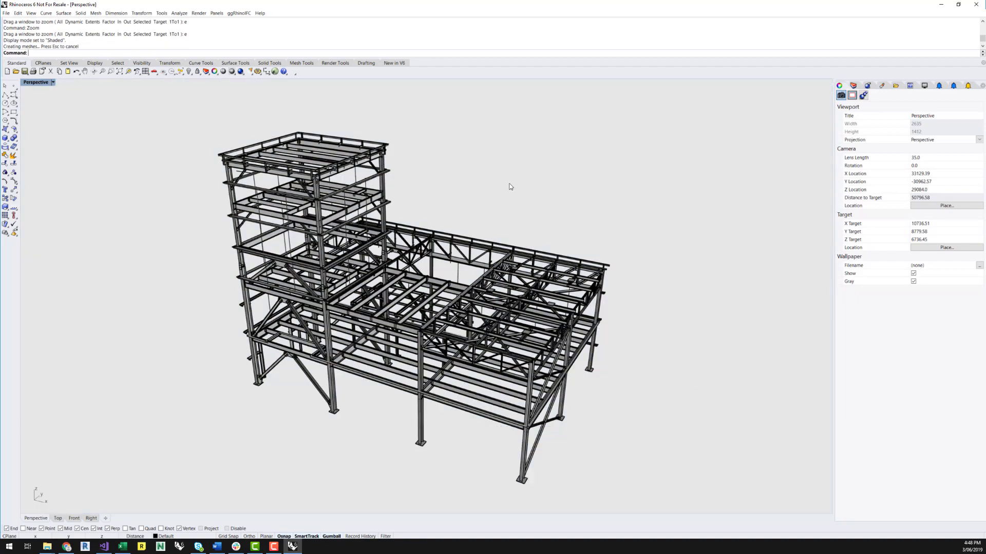
{"action": "right_click_drag", "start_coordinate": [508, 185], "coordinate": [620, 257]}
{"action": "right_click_drag", "start_coordinate": [673, 363], "coordinate": [601, 368]}
{"action": "scroll", "coordinate": [277, 326], "scroll_direction": "up", "scroll_amount": 6}
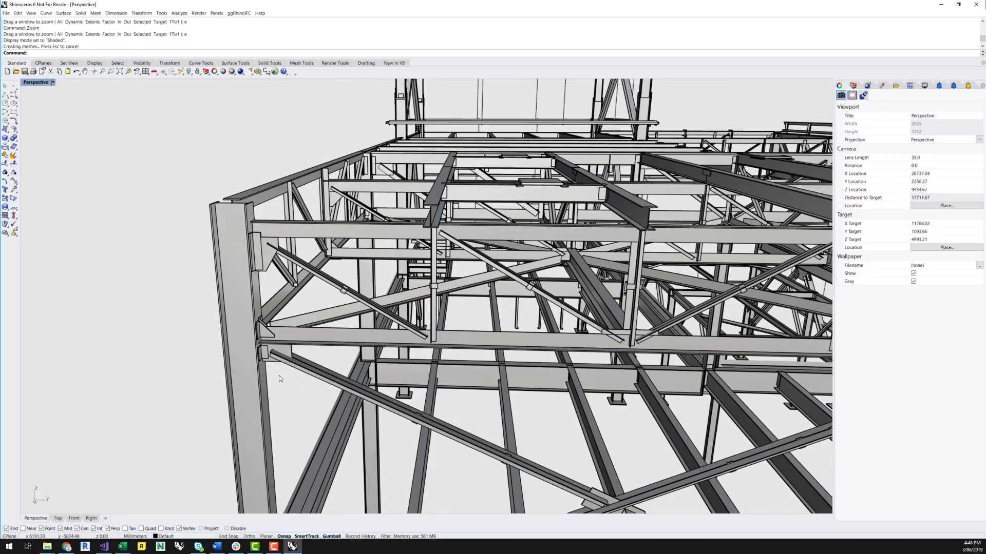
{"action": "right_click_drag", "start_coordinate": [291, 411], "coordinate": [241, 355]}
{"action": "scroll", "coordinate": [240, 353], "scroll_direction": "down", "scroll_amount": 9}
{"action": "scroll", "coordinate": [554, 334], "scroll_direction": "up", "scroll_amount": 5}
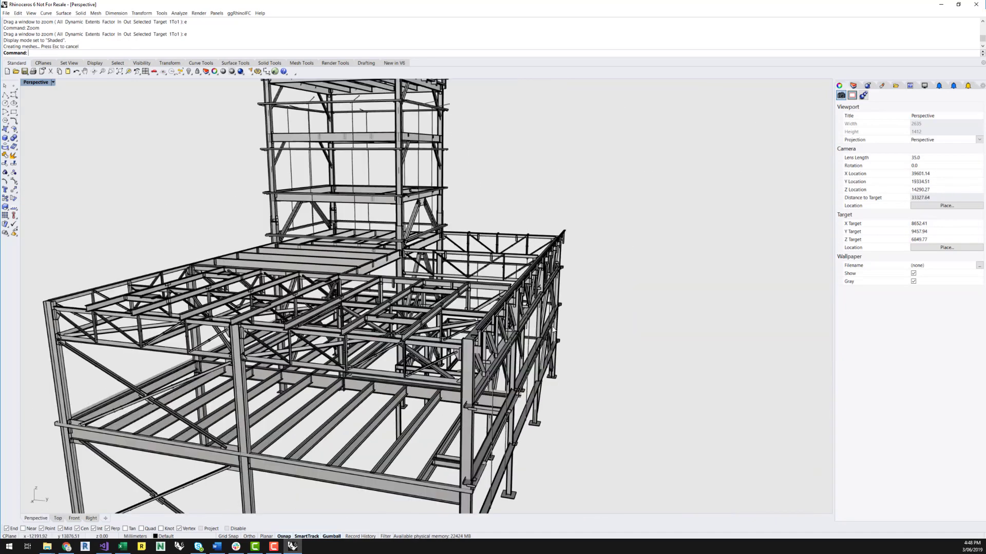
{"action": "scroll", "coordinate": [449, 382], "scroll_direction": "up", "scroll_amount": 1}
{"action": "left_click", "coordinate": [389, 429]}
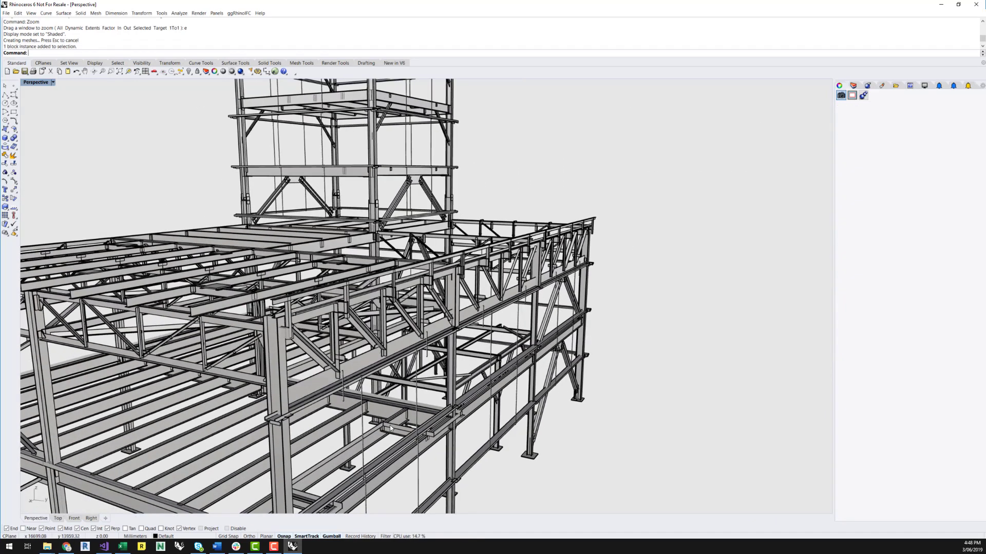
{"action": "left_click", "coordinate": [417, 397]}
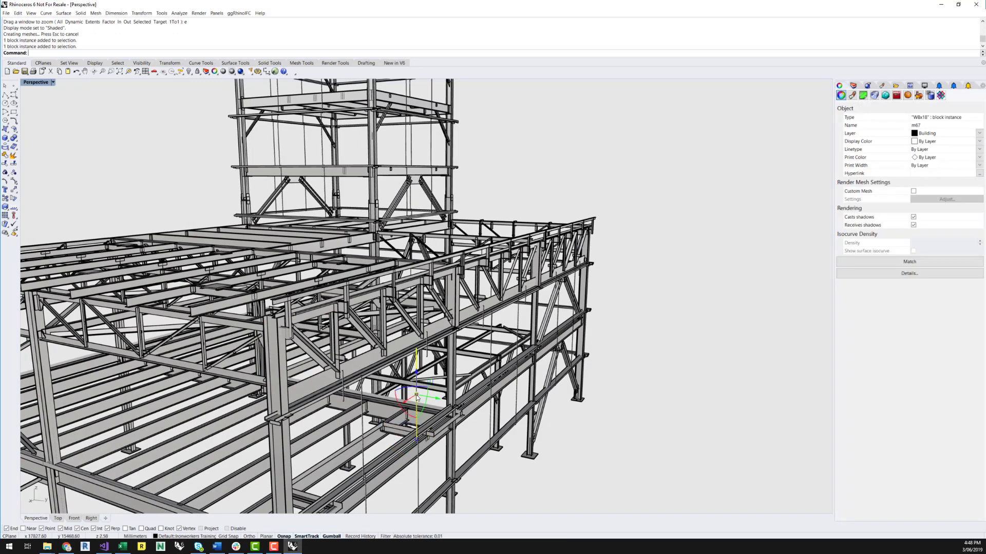
{"action": "left_click", "coordinate": [585, 446]}
{"action": "left_click", "coordinate": [463, 261]}
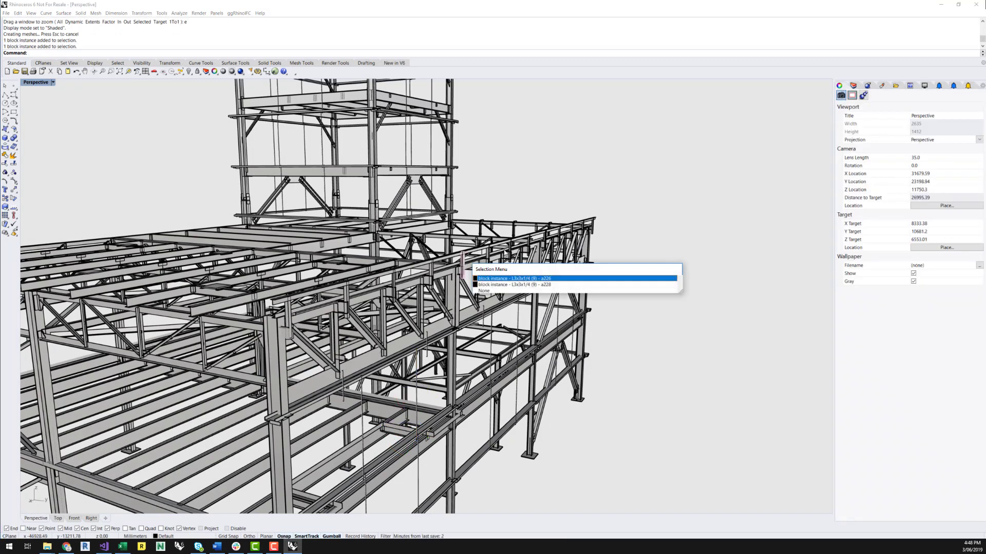
{"action": "left_click", "coordinate": [673, 250]}
{"action": "scroll", "coordinate": [662, 259], "scroll_direction": "down", "scroll_amount": 5}
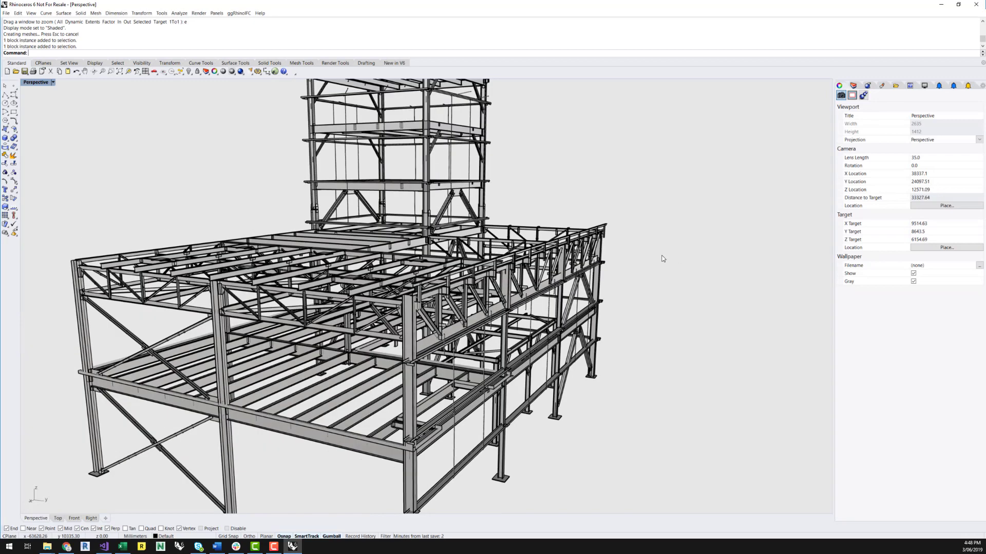
{"action": "right_click_drag", "start_coordinate": [365, 466], "coordinate": [447, 464]}
{"action": "scroll", "coordinate": [278, 323], "scroll_direction": "down", "scroll_amount": 2}
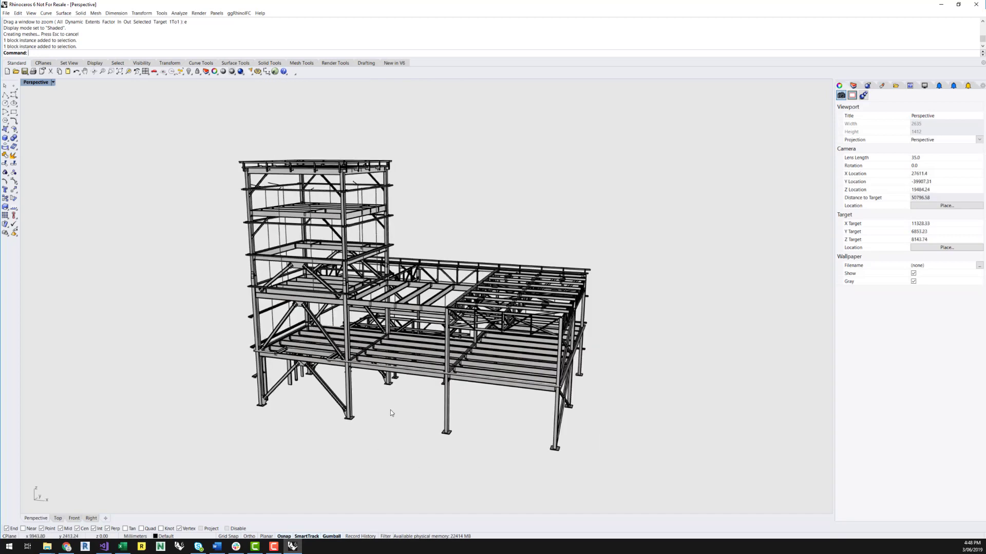
{"action": "right_click_drag", "start_coordinate": [390, 413], "coordinate": [378, 410]}
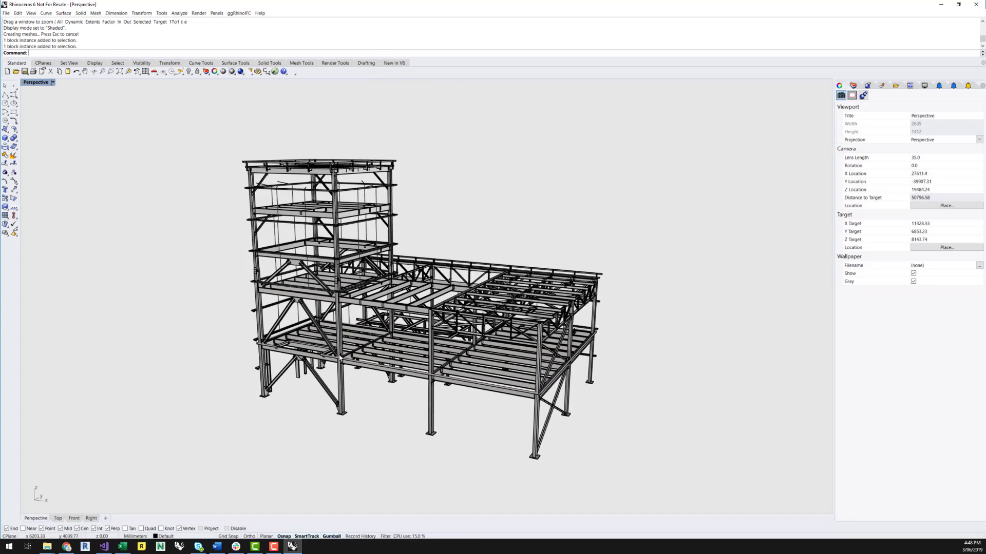
{"action": "left_click", "coordinate": [337, 316]}
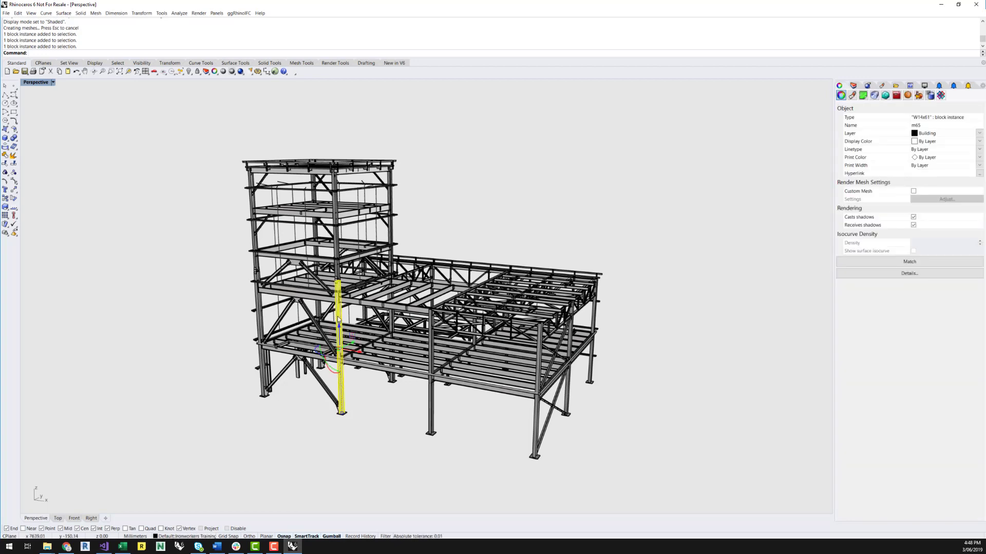
{"action": "left_click", "coordinate": [497, 342]}
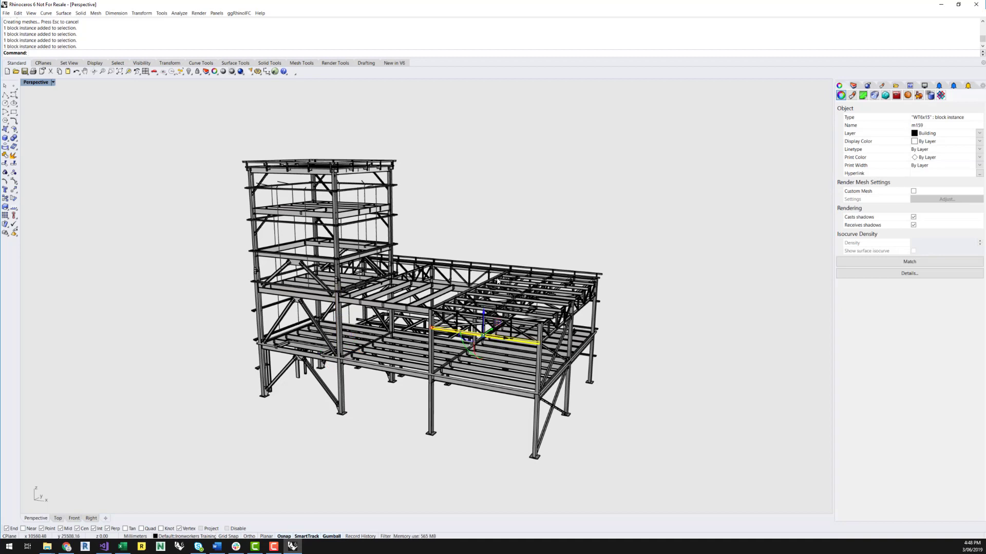
{"action": "left_click", "coordinate": [391, 231]}
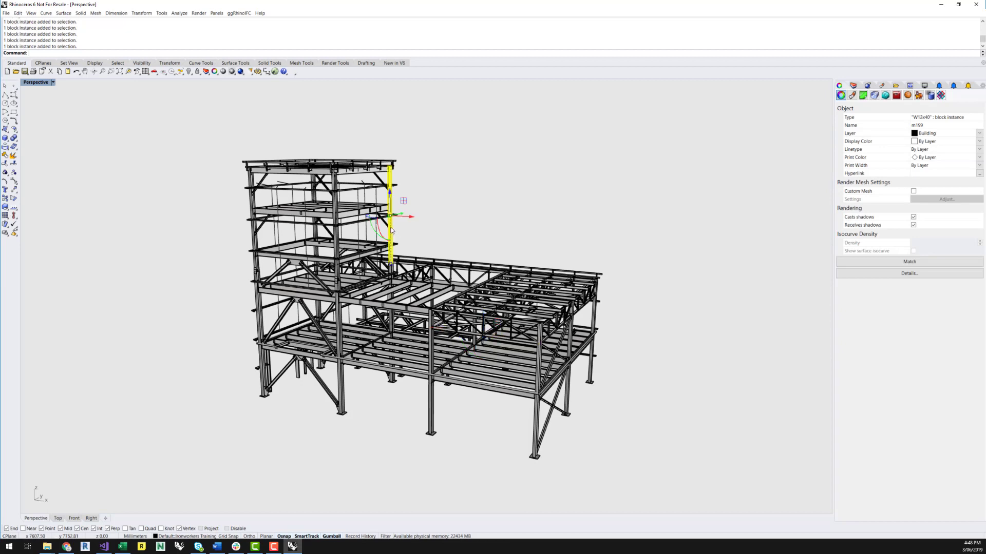
{"action": "left_click", "coordinate": [492, 229]}
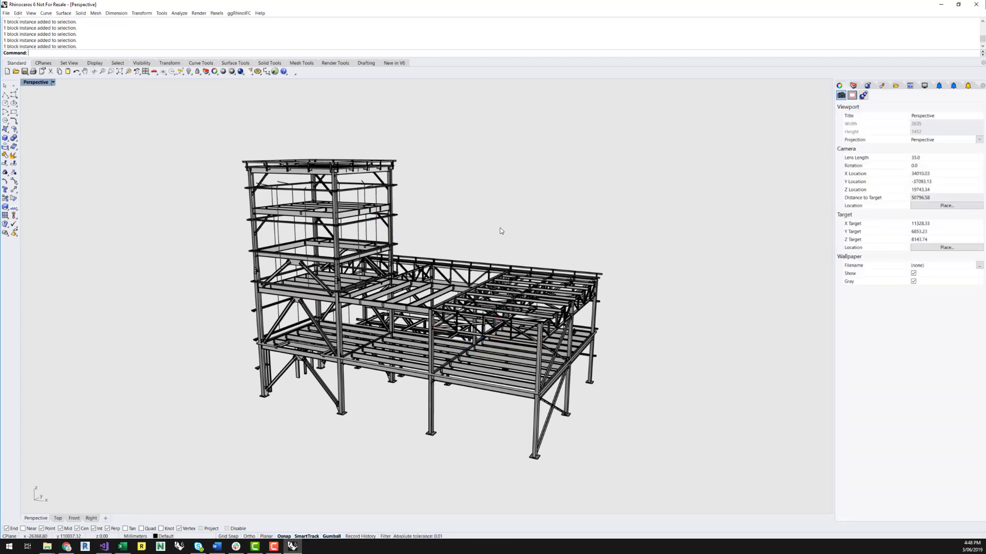
{"action": "left_click", "coordinate": [518, 316]}
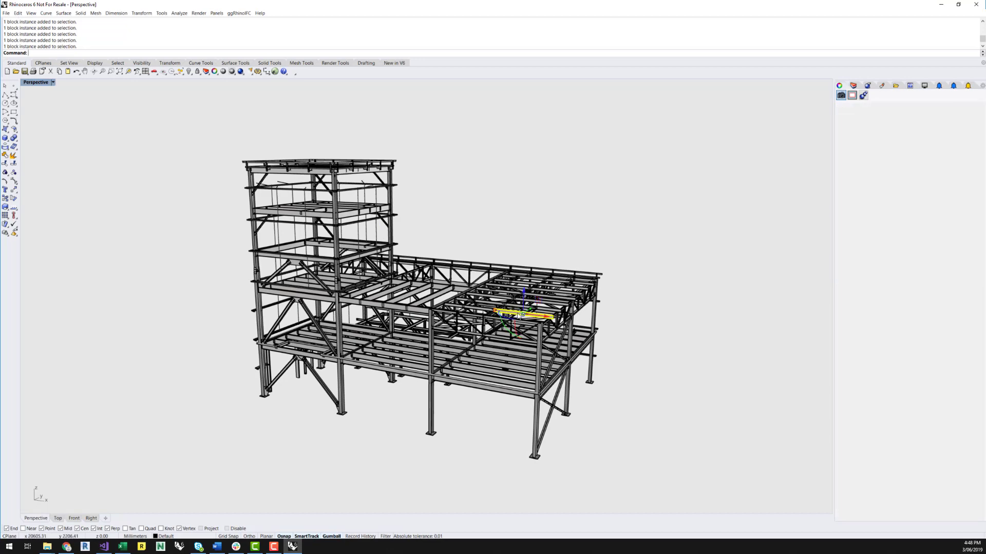
{"action": "left_click", "coordinate": [638, 301]}
{"action": "scroll", "coordinate": [581, 315], "scroll_direction": "up", "scroll_amount": 5}
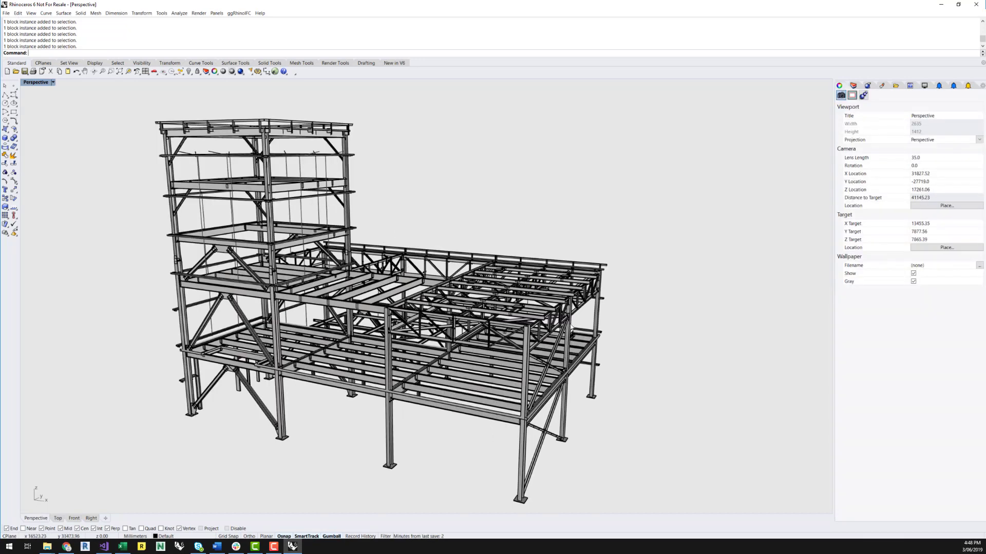
{"action": "right_click_drag", "start_coordinate": [492, 368], "coordinate": [483, 294]}
{"action": "scroll", "coordinate": [483, 294], "scroll_direction": "up", "scroll_amount": 2}
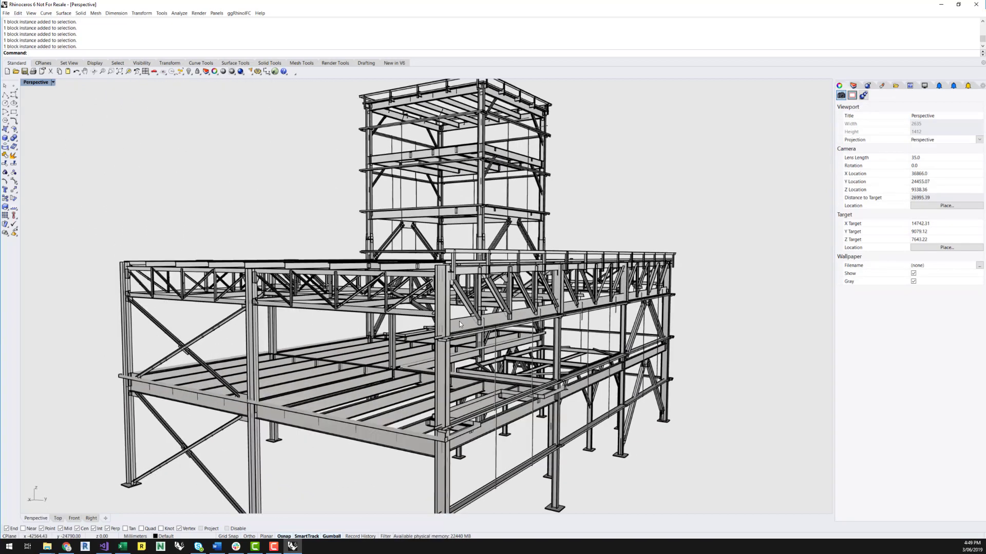
{"action": "left_click", "coordinate": [460, 329]}
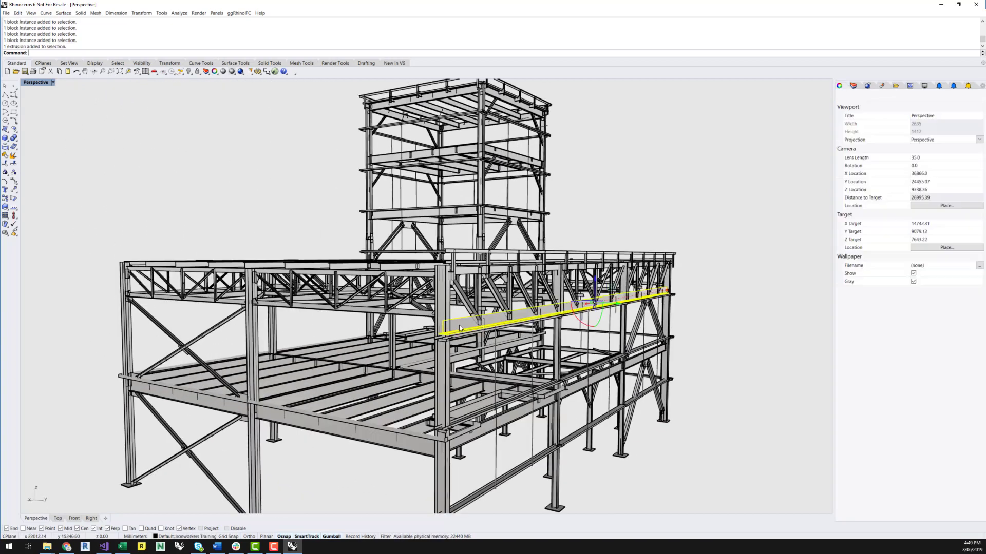
{"action": "left_click", "coordinate": [728, 322]}
{"action": "right_click_drag", "start_coordinate": [721, 323], "coordinate": [722, 347]}
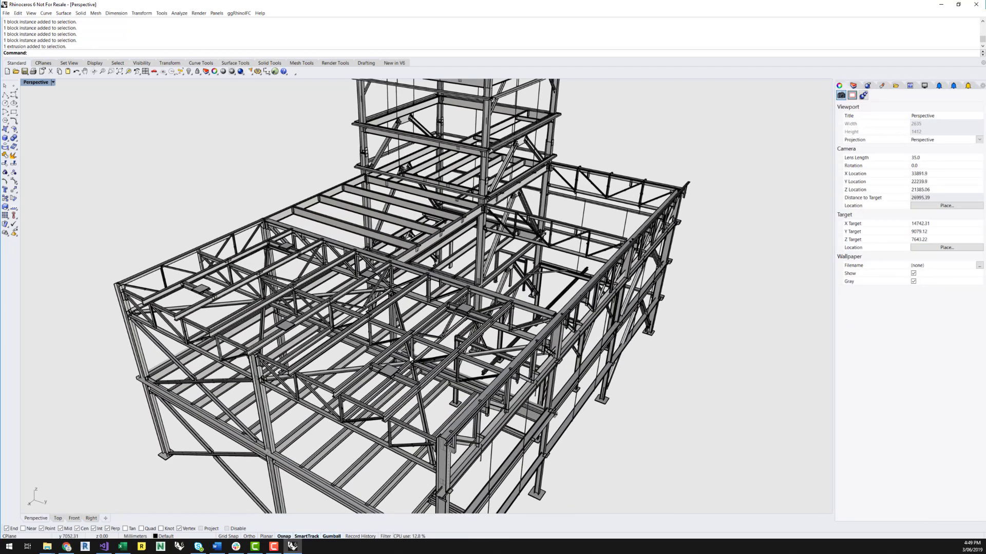
{"action": "left_click", "coordinate": [399, 358]}
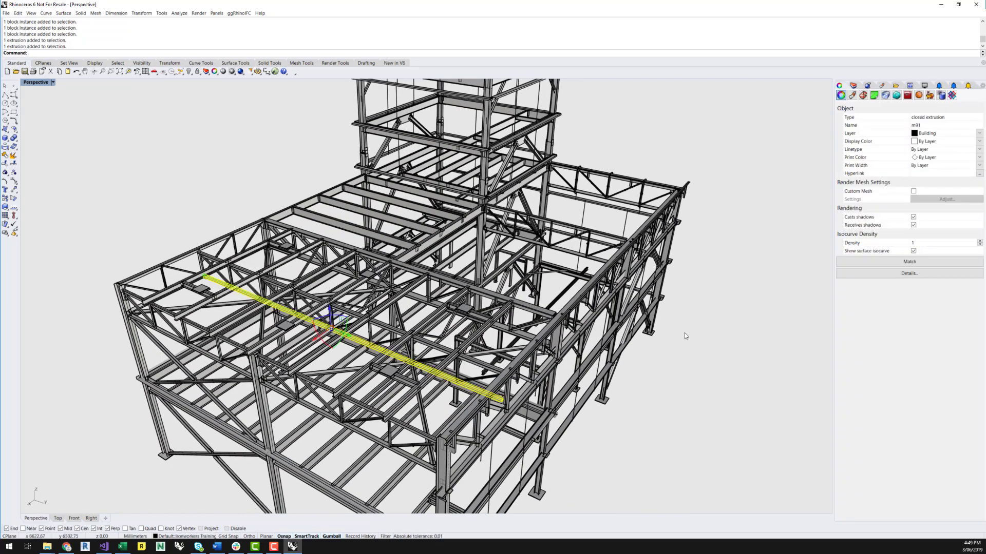
{"action": "left_click", "coordinate": [756, 331]}
{"action": "right_click_drag", "start_coordinate": [715, 315], "coordinate": [483, 336]}
{"action": "scroll", "coordinate": [651, 435], "scroll_direction": "down", "scroll_amount": 2}
{"action": "scroll", "coordinate": [706, 437], "scroll_direction": "down", "scroll_amount": 2}
{"action": "scroll", "coordinate": [726, 440], "scroll_direction": "up", "scroll_amount": 2}
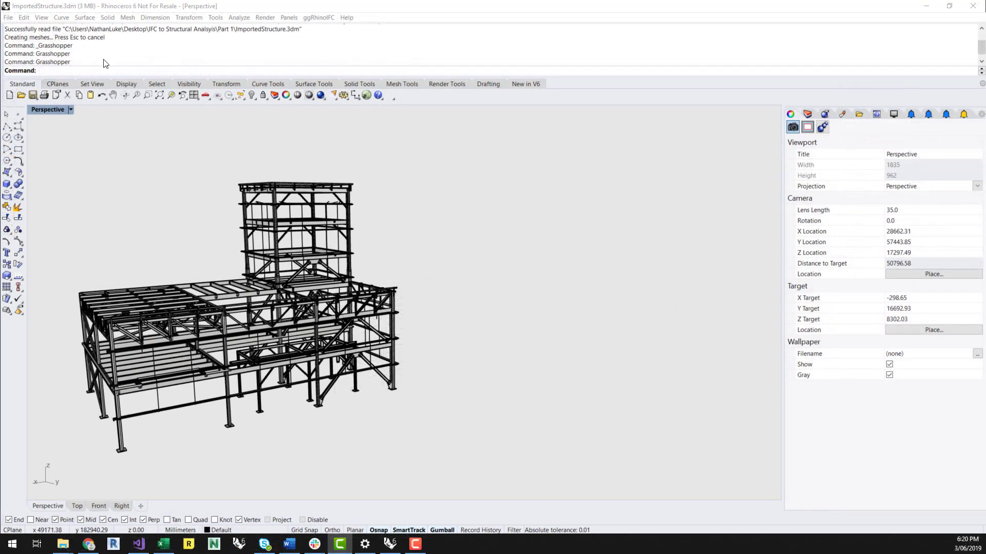
Launch Grasshopper from the Rhino command line
{"action": "left_click", "coordinate": [105, 68]}
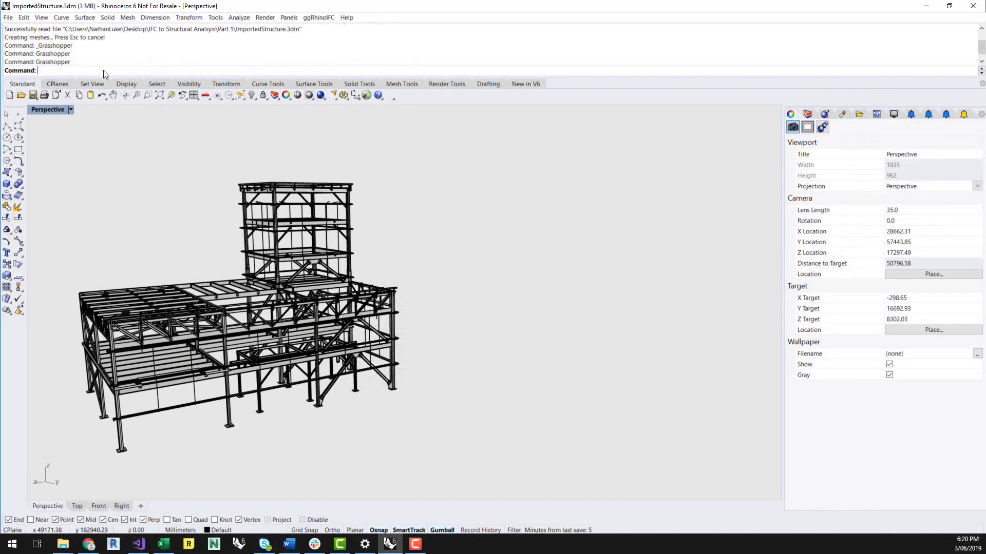
{"action": "type", "text": "Grasshopper"}
{"action": "key", "text": "Return"}
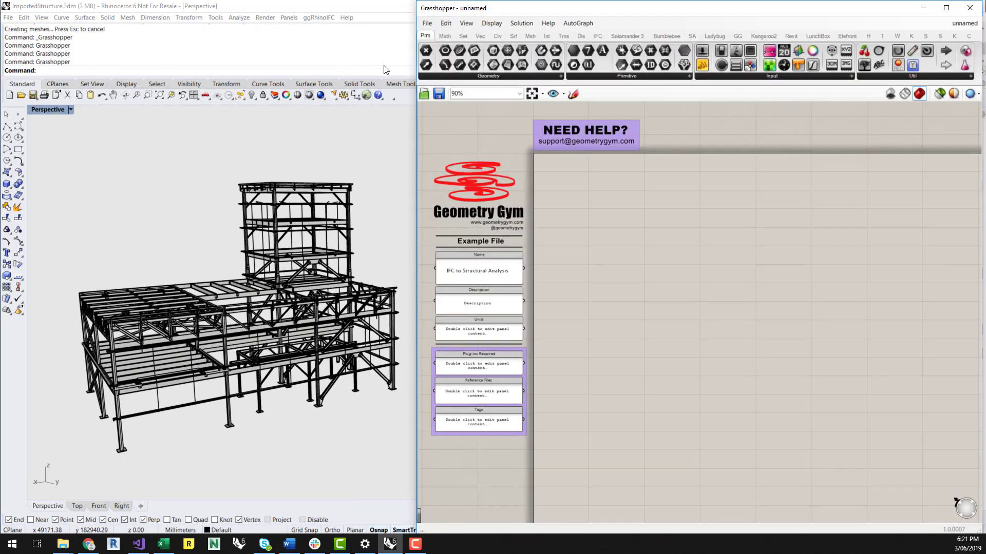
Drag the ggSAPConvert Ifc component from the SA tab's ggSAP group onto the canvas
{"action": "left_click", "coordinate": [691, 36]}
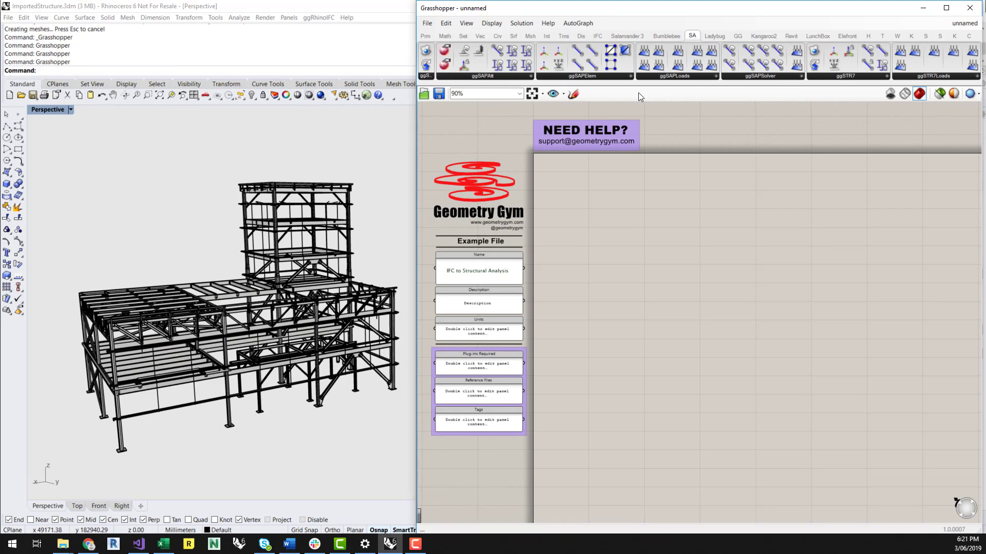
{"action": "left_click", "coordinate": [461, 76]}
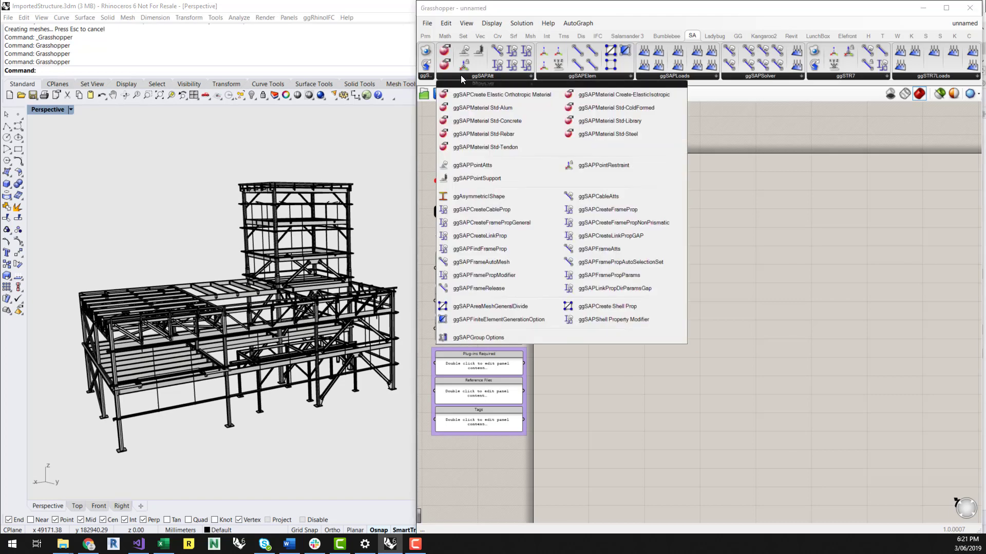
{"action": "left_click", "coordinate": [847, 75]}
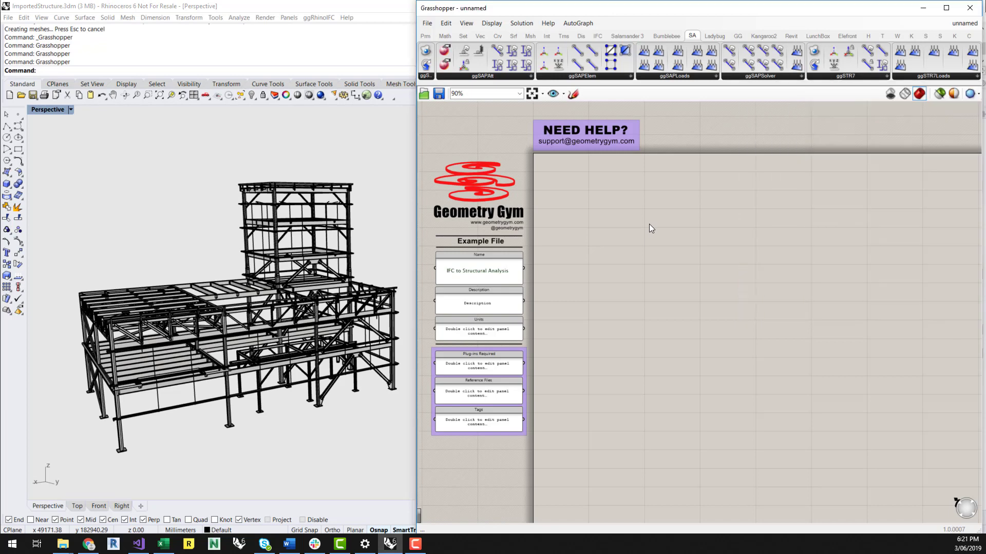
{"action": "left_click", "coordinate": [426, 76]}
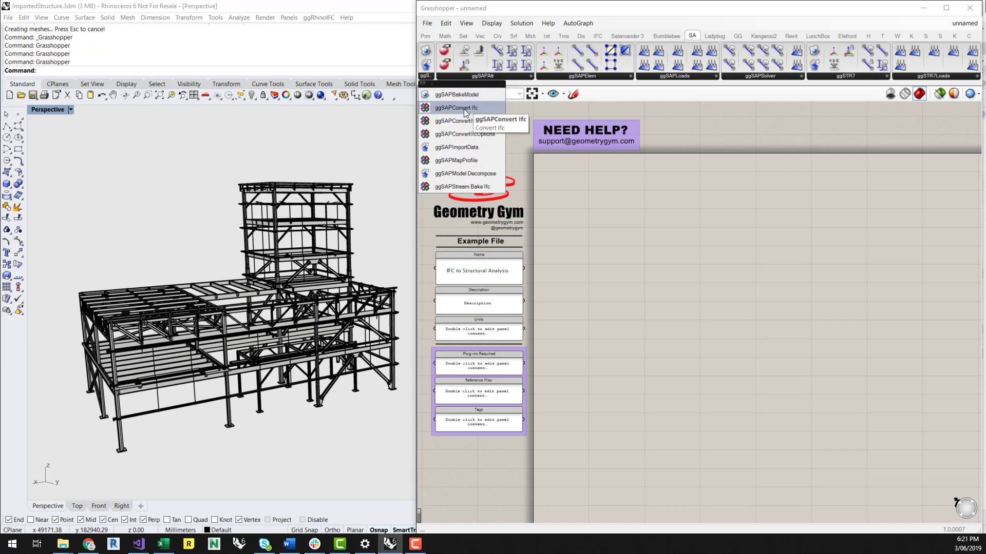
{"action": "left_click_drag", "start_coordinate": [463, 109], "coordinate": [758, 277]}
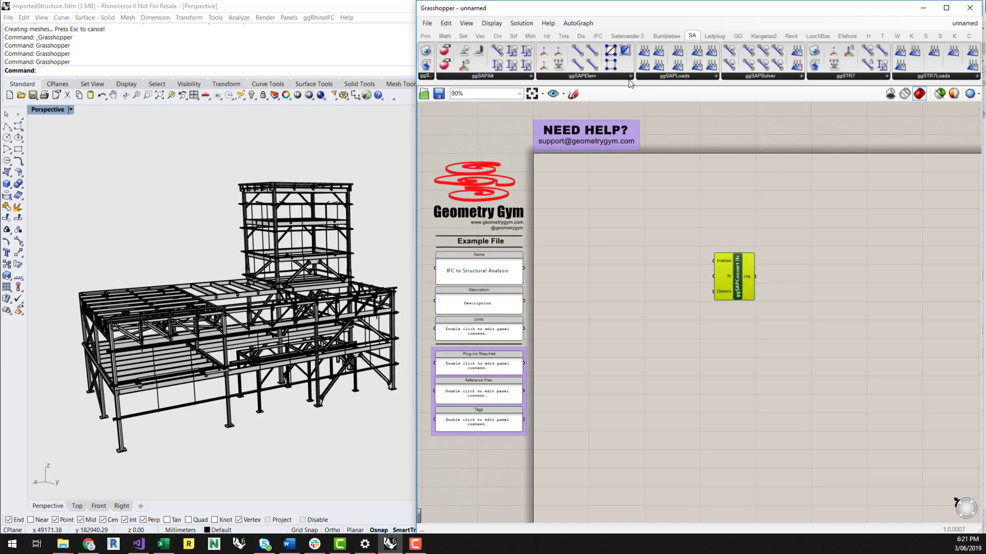
Turn on Draw Full Names in Grasshopper's Display menu
{"action": "left_click", "coordinate": [487, 24]}
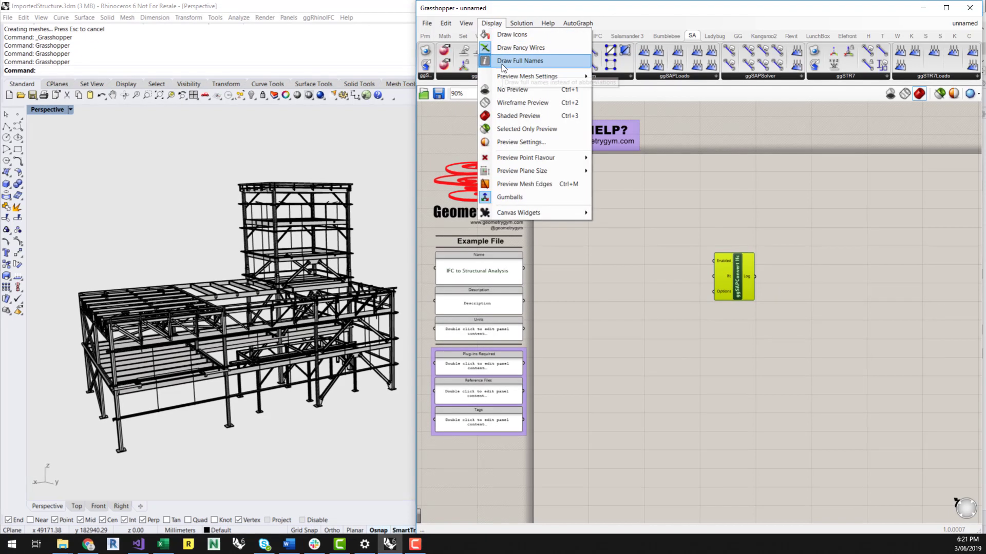
{"action": "left_click", "coordinate": [517, 61]}
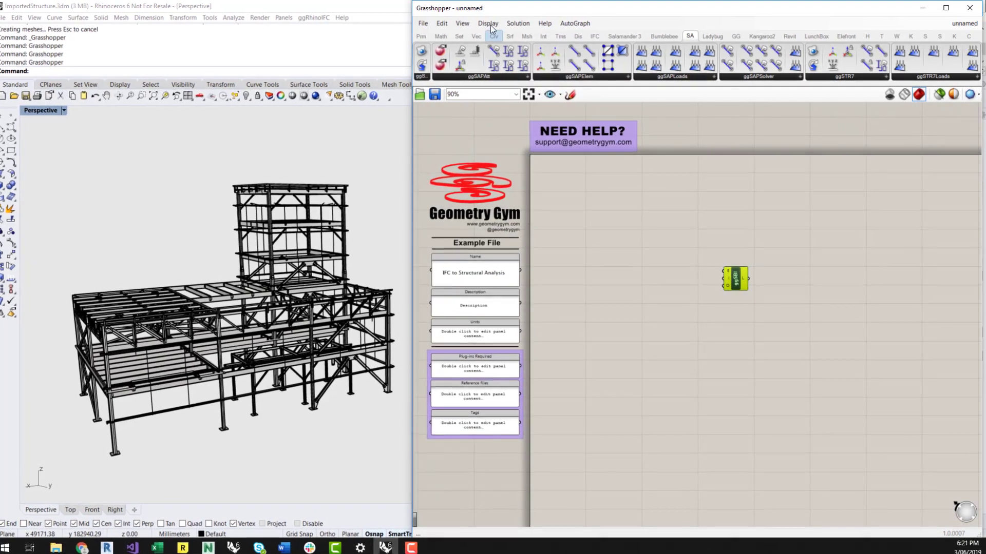
{"action": "left_click", "coordinate": [490, 23]}
{"action": "left_click", "coordinate": [503, 62]}
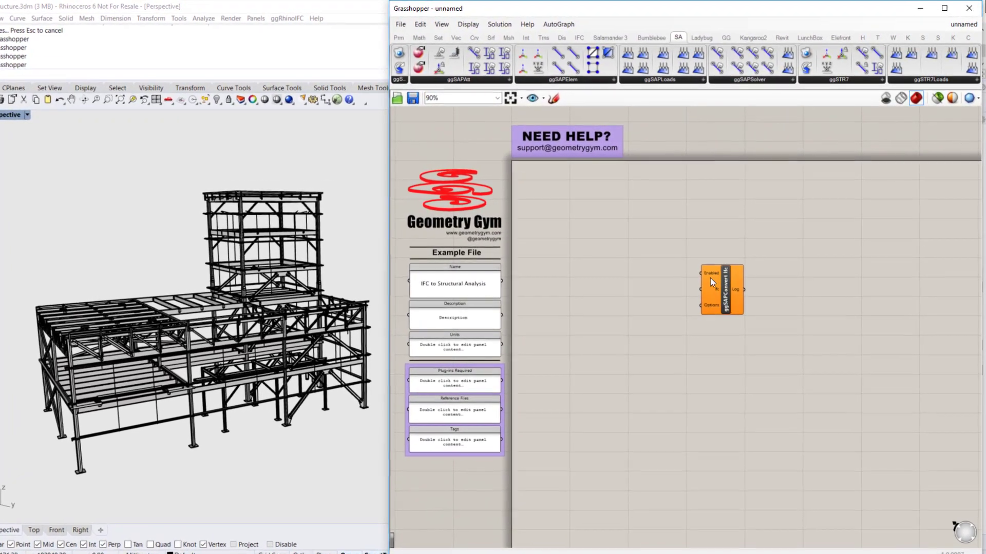
{"action": "mouse_move", "coordinate": [714, 273]}
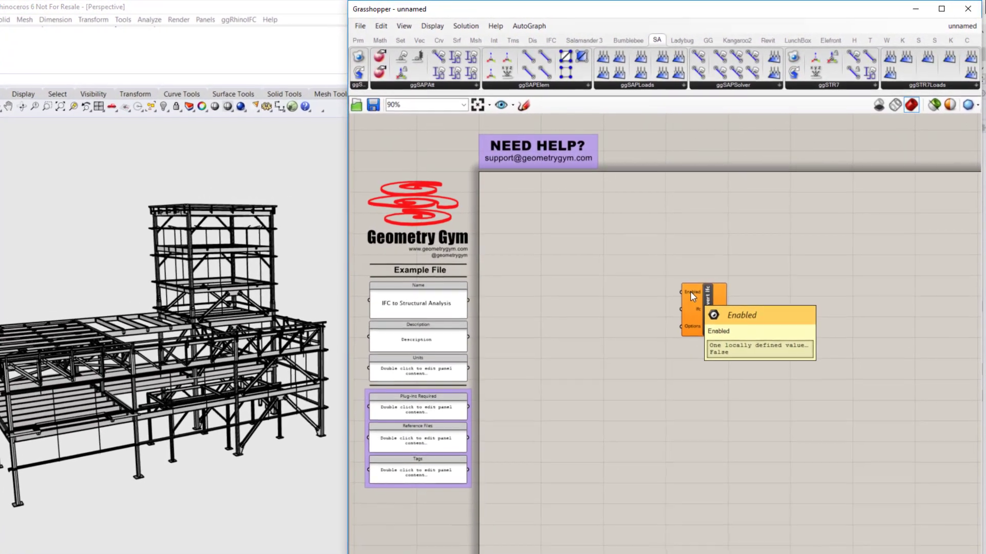
{"action": "mouse_move", "coordinate": [694, 315]}
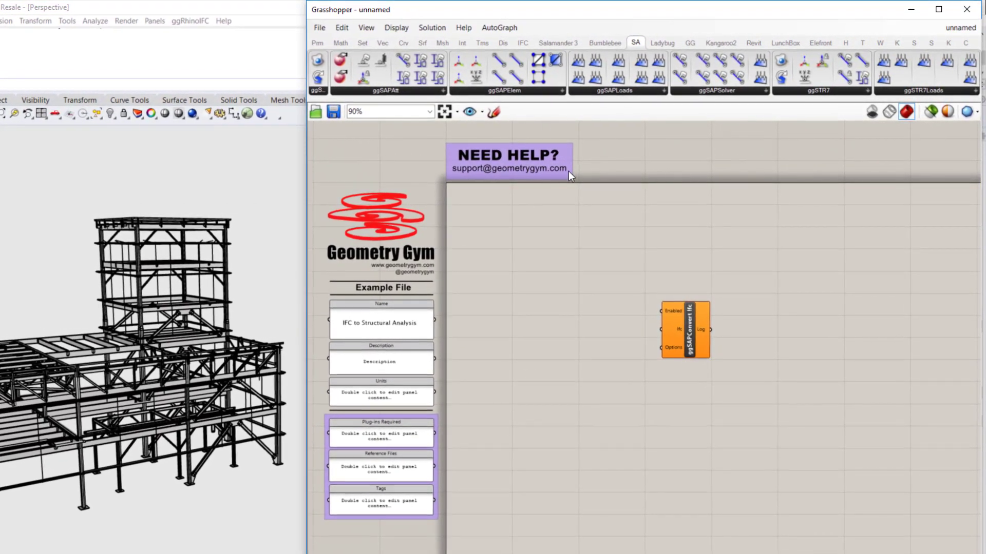
Add a Boolean Toggle to the left of the ggSAPConvert Ifc component
{"action": "left_click", "coordinate": [314, 43]}
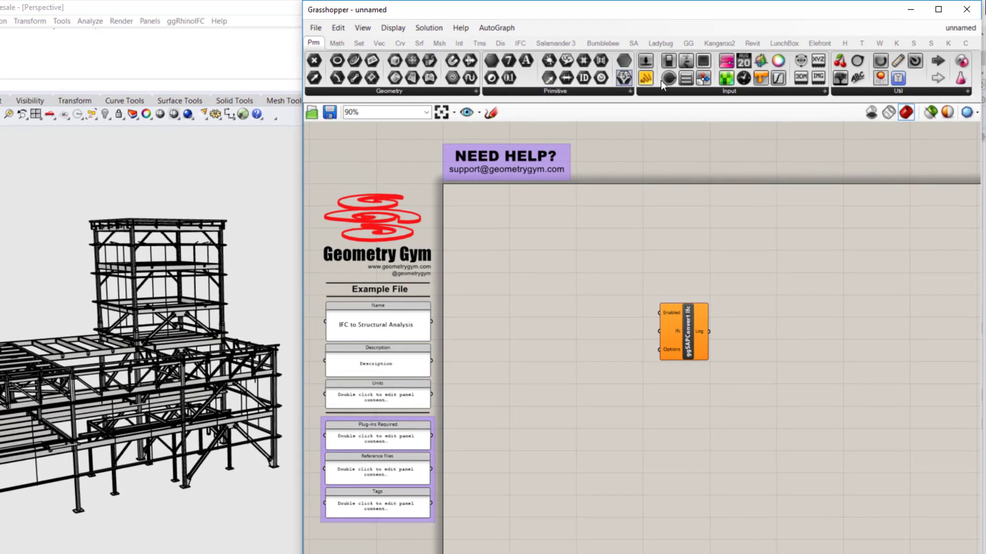
{"action": "left_click", "coordinate": [704, 91]}
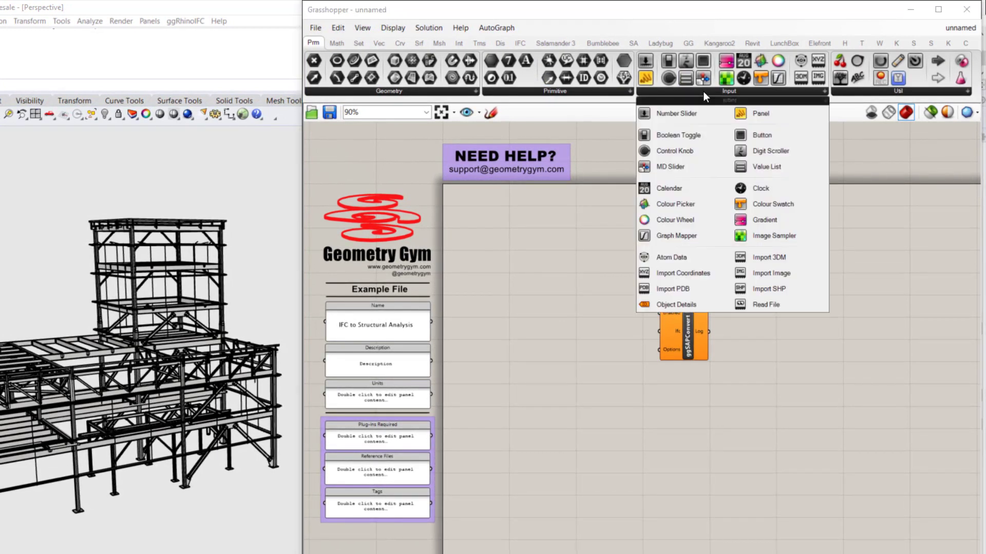
{"action": "left_click", "coordinate": [695, 134]}
{"action": "left_click", "coordinate": [568, 306]}
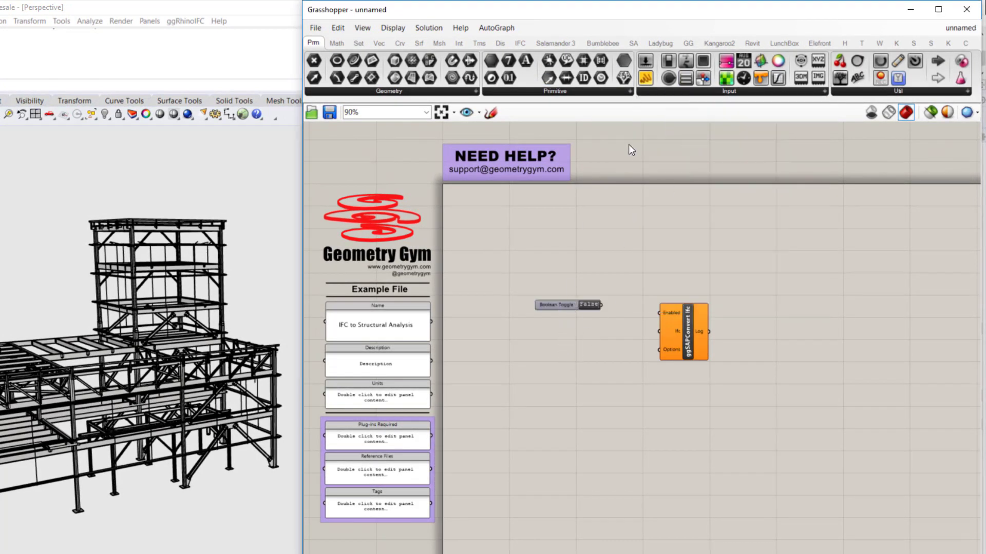
Add a File Path set to TrainingStructure_param.ifc and wire it to the Ifc input
{"action": "left_click", "coordinate": [590, 93]}
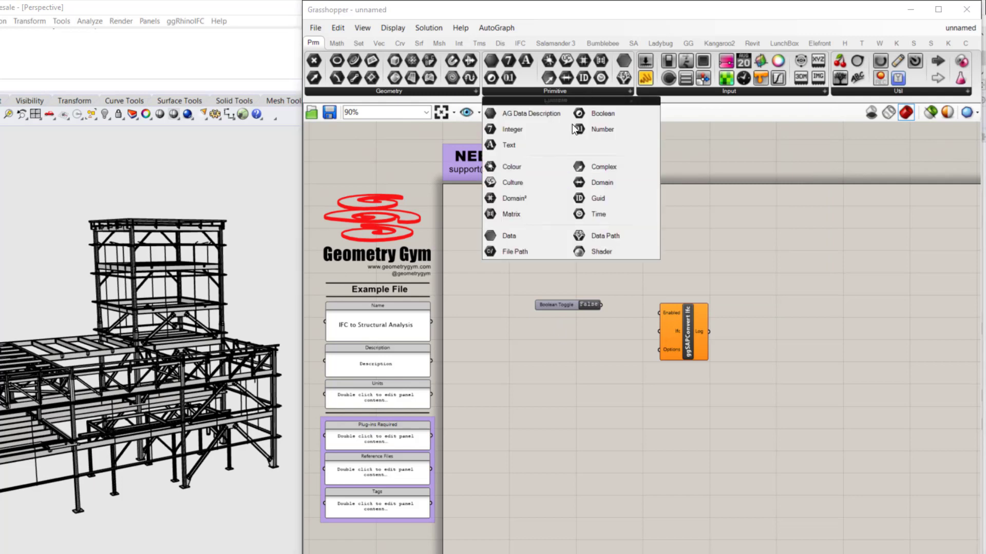
{"action": "left_click", "coordinate": [519, 250]}
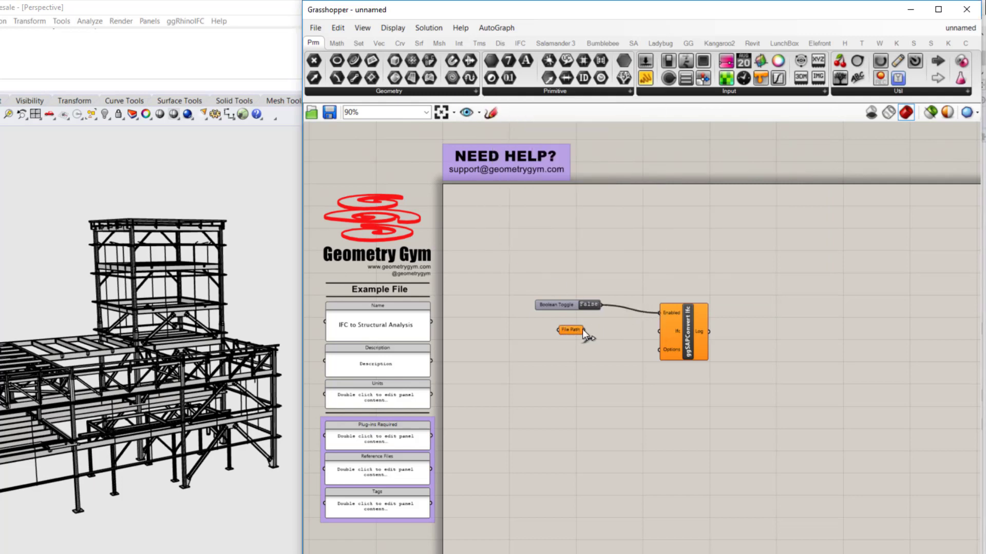
{"action": "right_click", "coordinate": [572, 331]}
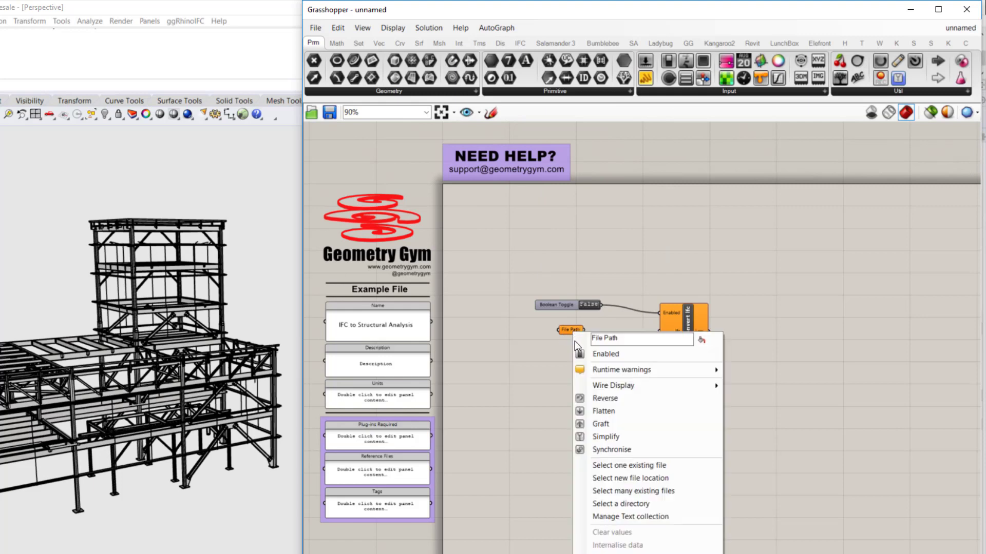
{"action": "left_click", "coordinate": [640, 467]}
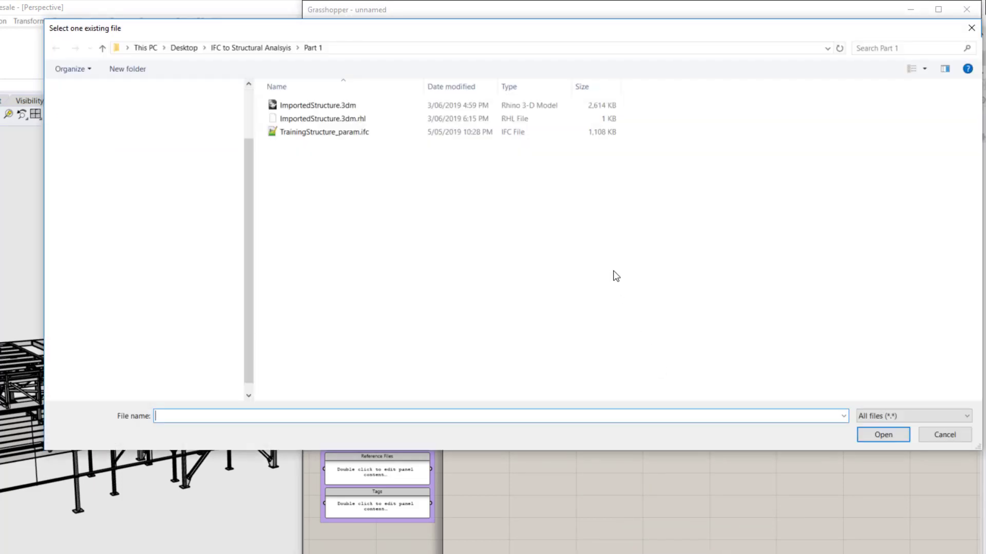
{"action": "left_click", "coordinate": [351, 135]}
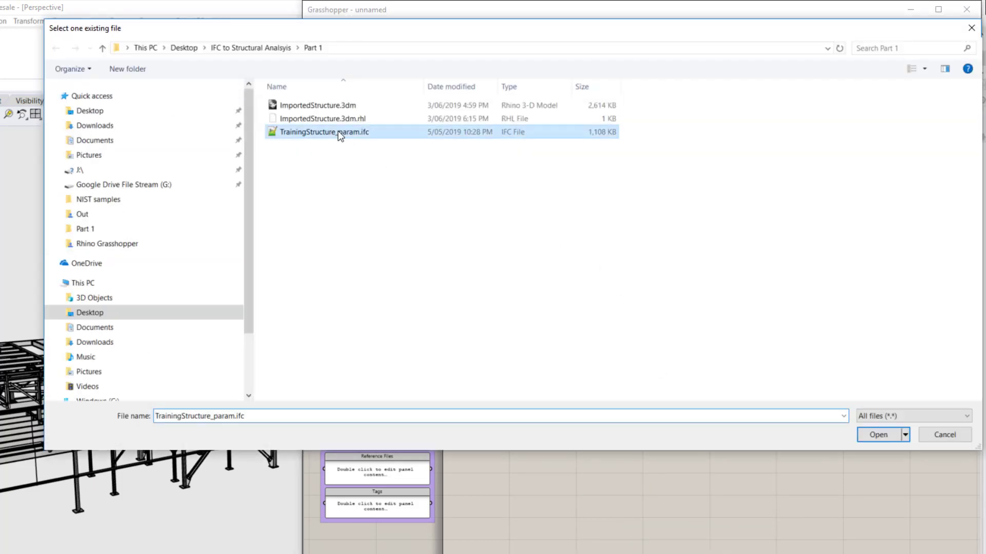
{"action": "left_click", "coordinate": [883, 435]}
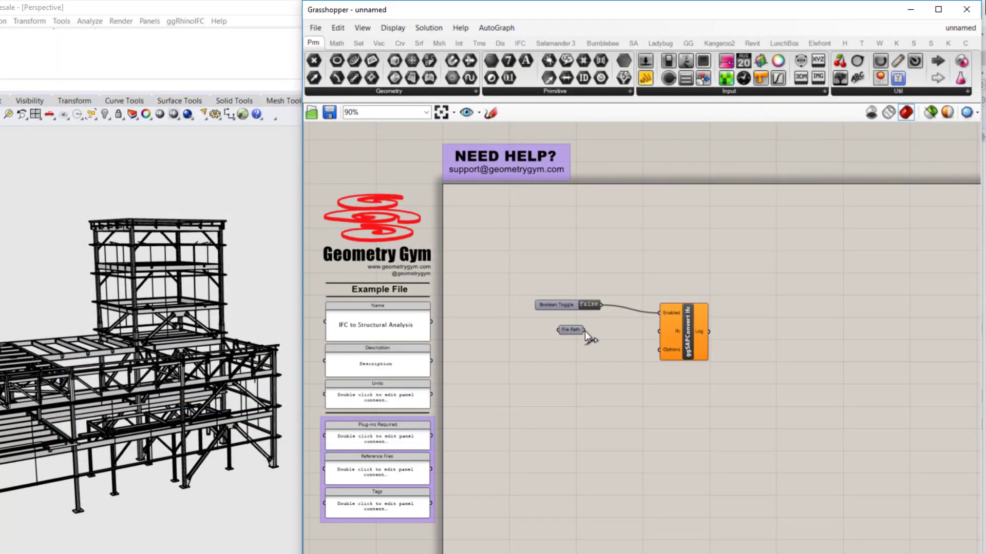
{"action": "left_click_drag", "start_coordinate": [584, 331], "coordinate": [660, 331]}
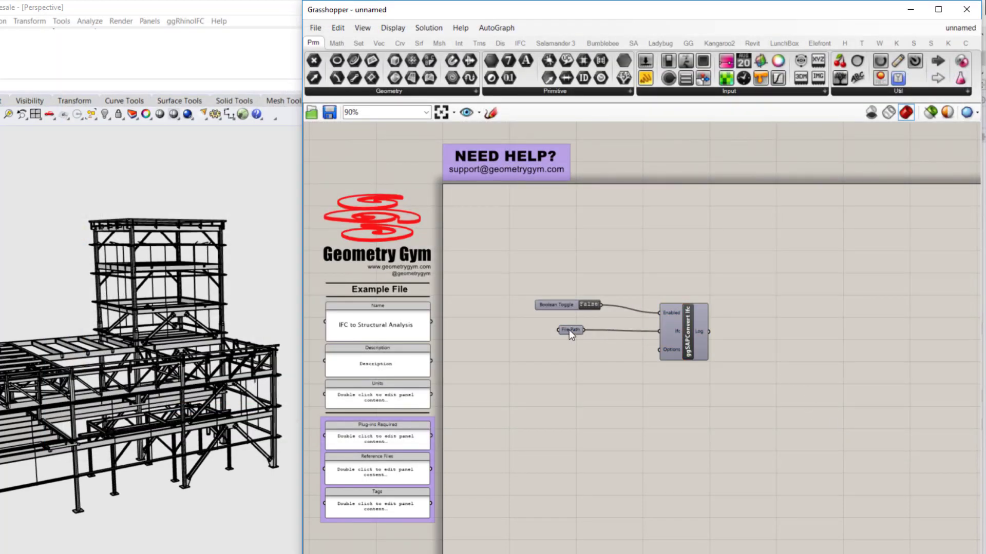
{"action": "left_click_drag", "start_coordinate": [569, 330], "coordinate": [588, 332]}
Place ggSAPConvertIfcOptions below the File Path and wire it to the converter's Options input
{"action": "mouse_move", "coordinate": [675, 351]}
{"action": "left_click", "coordinate": [636, 42]}
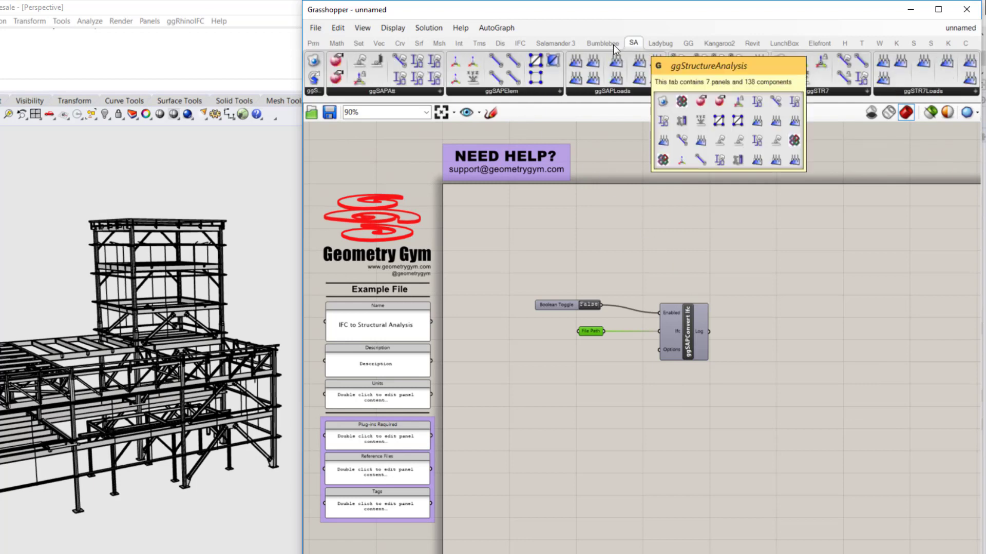
{"action": "left_click", "coordinate": [313, 92]}
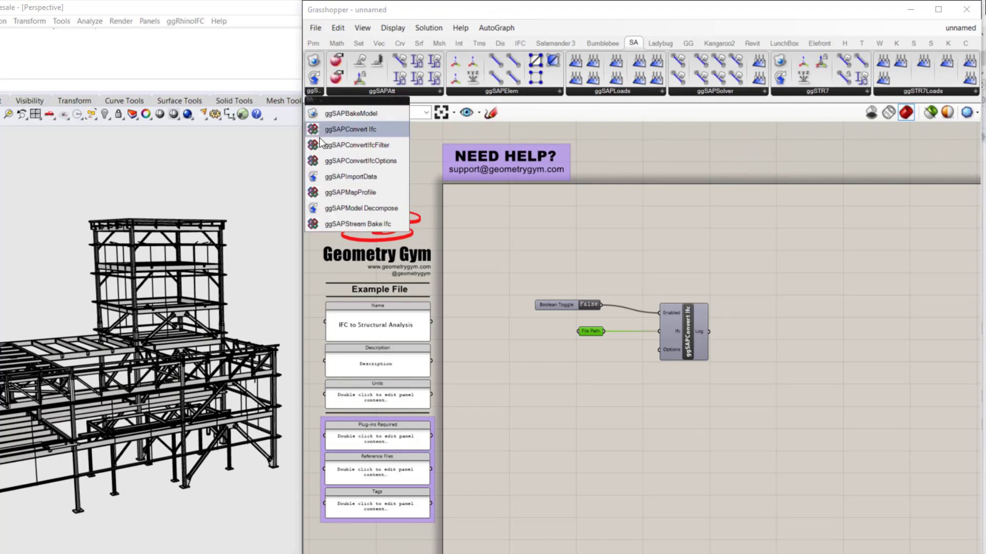
{"action": "left_click", "coordinate": [357, 162]}
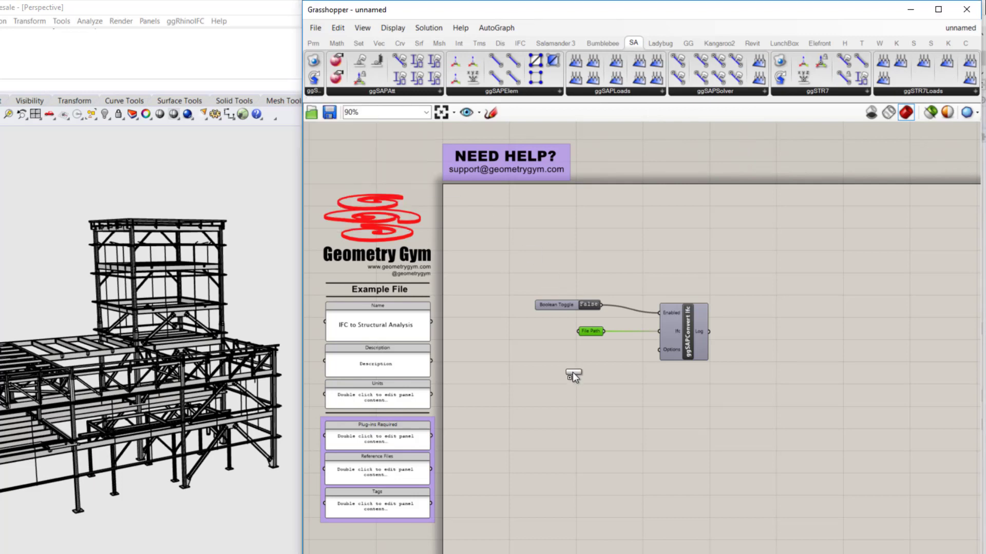
{"action": "left_click", "coordinate": [581, 412]}
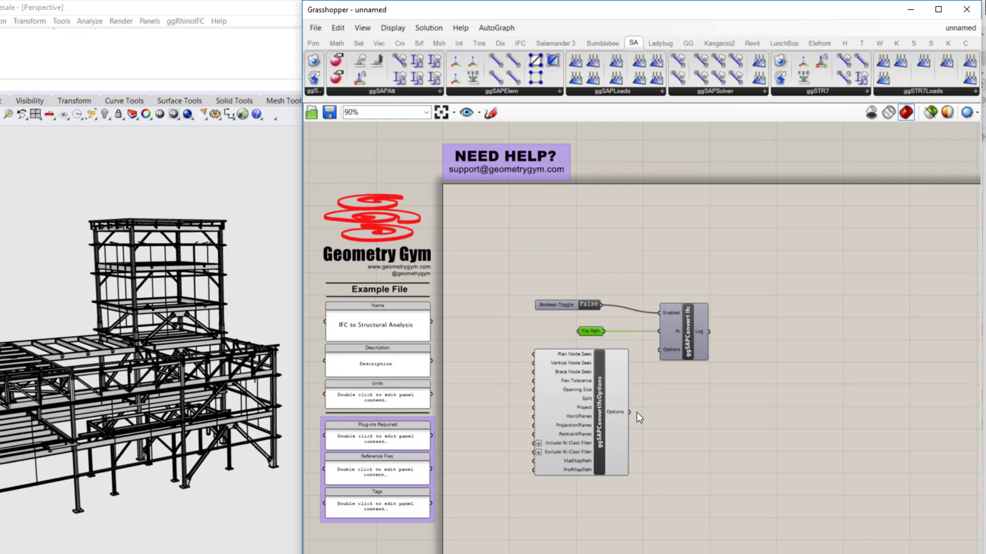
{"action": "left_click_drag", "start_coordinate": [630, 413], "coordinate": [660, 350]}
Place a ggSTR7Convert Ifc component below the options, then select and delete it
{"action": "left_click", "coordinate": [676, 379]}
{"action": "left_click", "coordinate": [803, 91]}
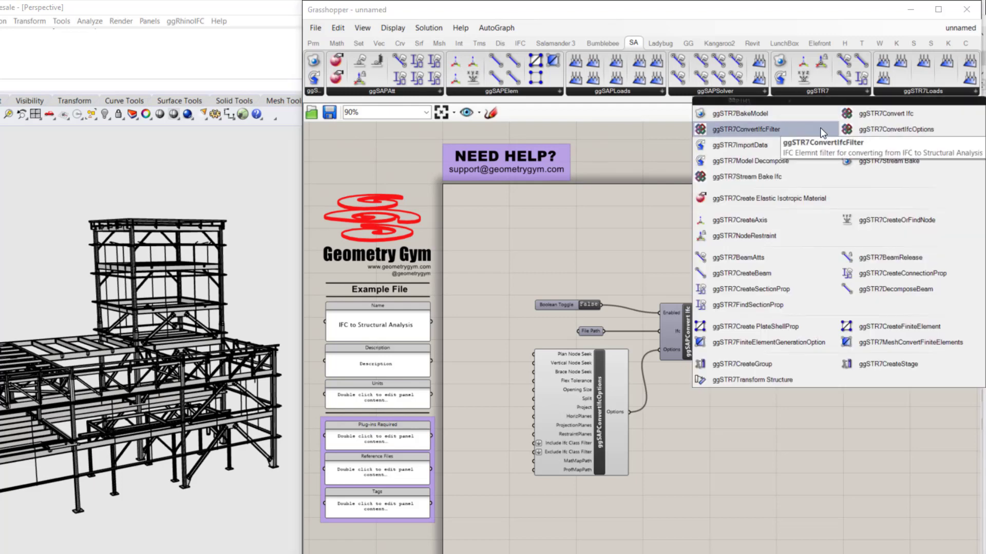
{"action": "left_click", "coordinate": [870, 113]}
{"action": "left_click", "coordinate": [684, 498]}
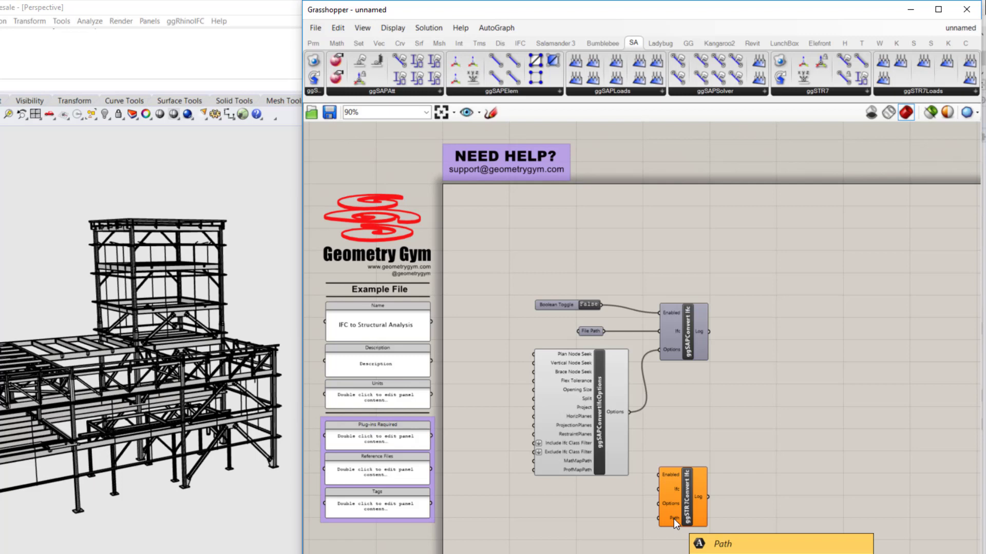
{"action": "left_click", "coordinate": [686, 491]}
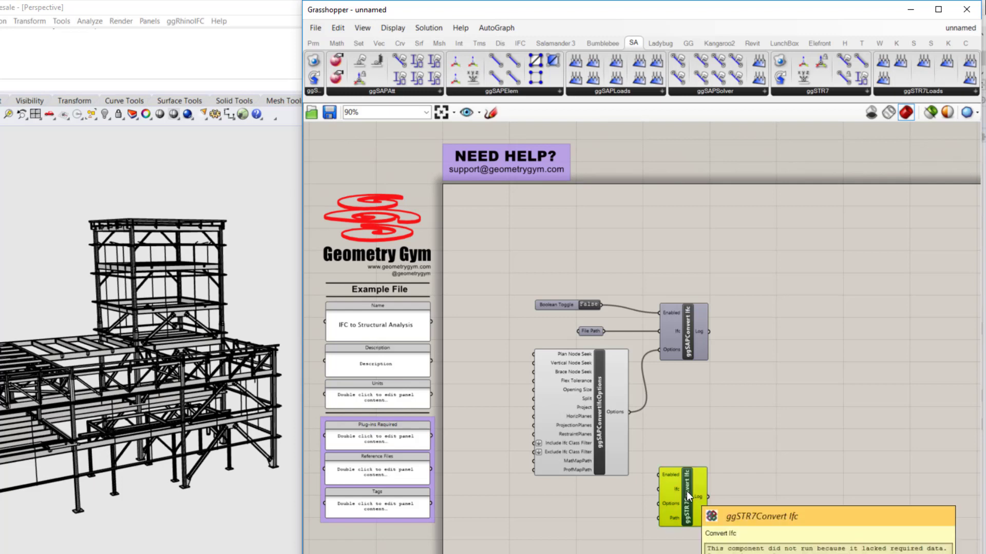
{"action": "key", "text": "Delete"}
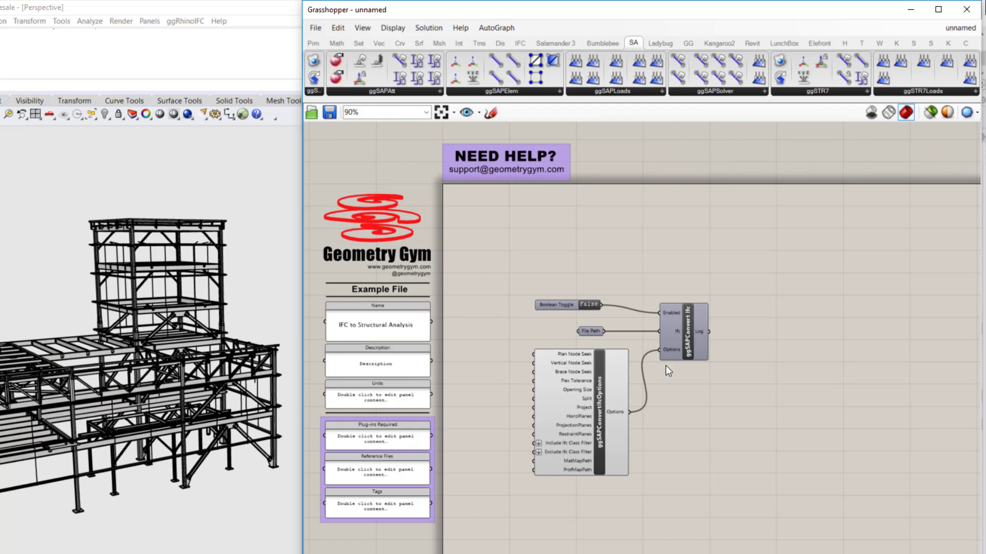
{"action": "mouse_move", "coordinate": [570, 354]}
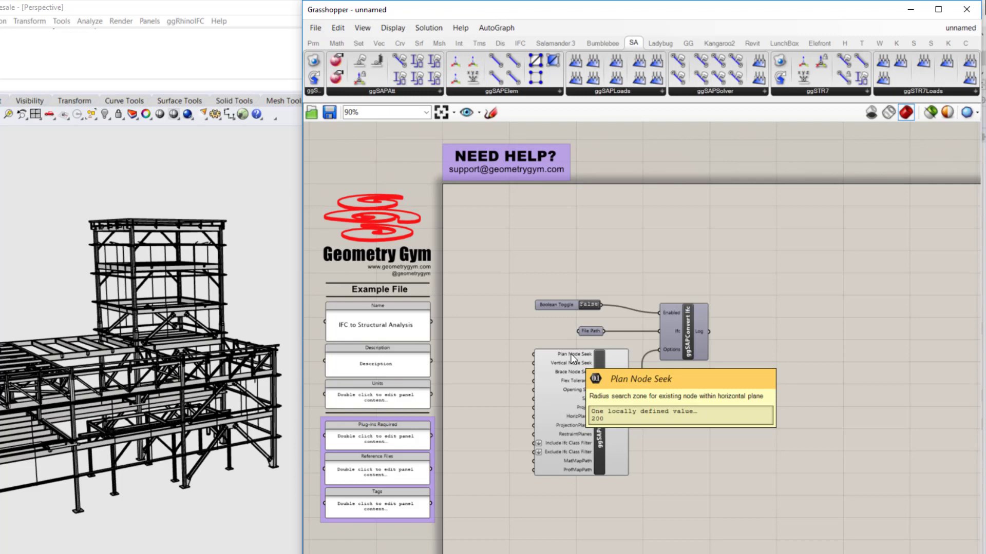
{"action": "mouse_move", "coordinate": [585, 368]}
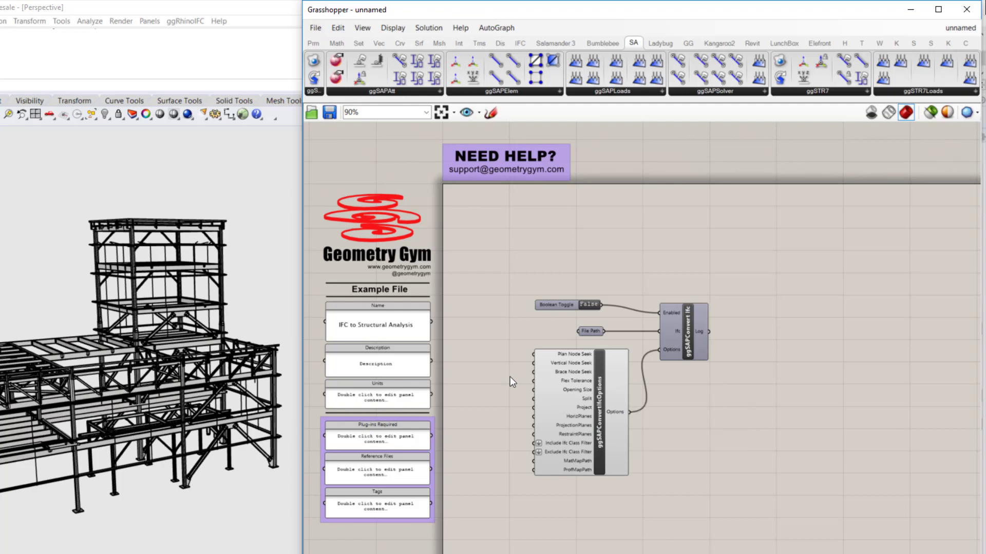
{"action": "left_click", "coordinate": [202, 465]}
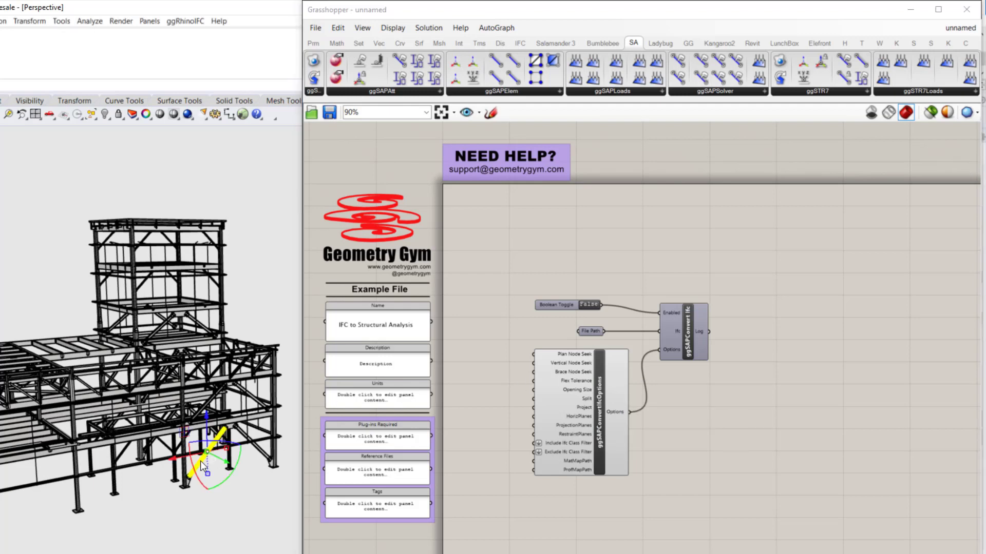
{"action": "left_click", "coordinate": [245, 526]}
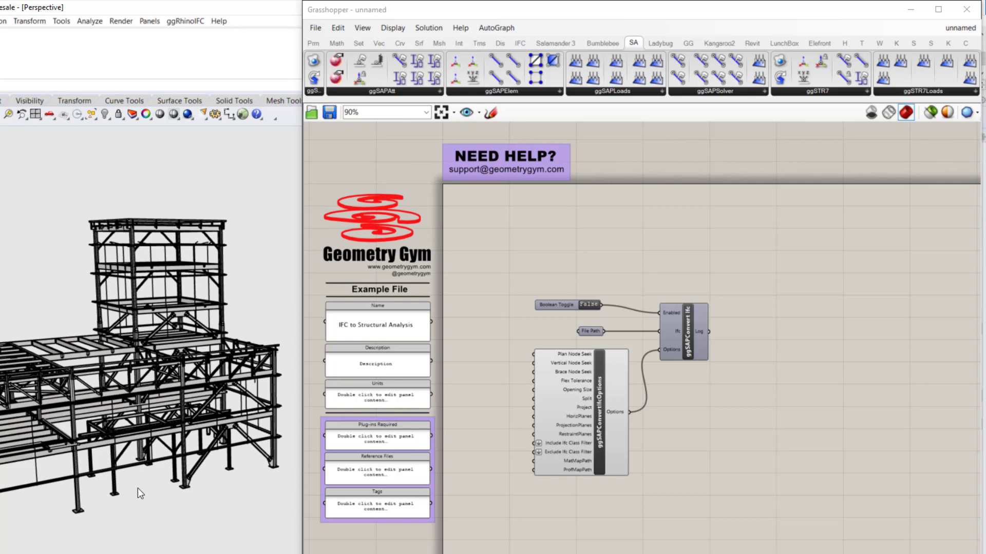
{"action": "left_click", "coordinate": [76, 464]}
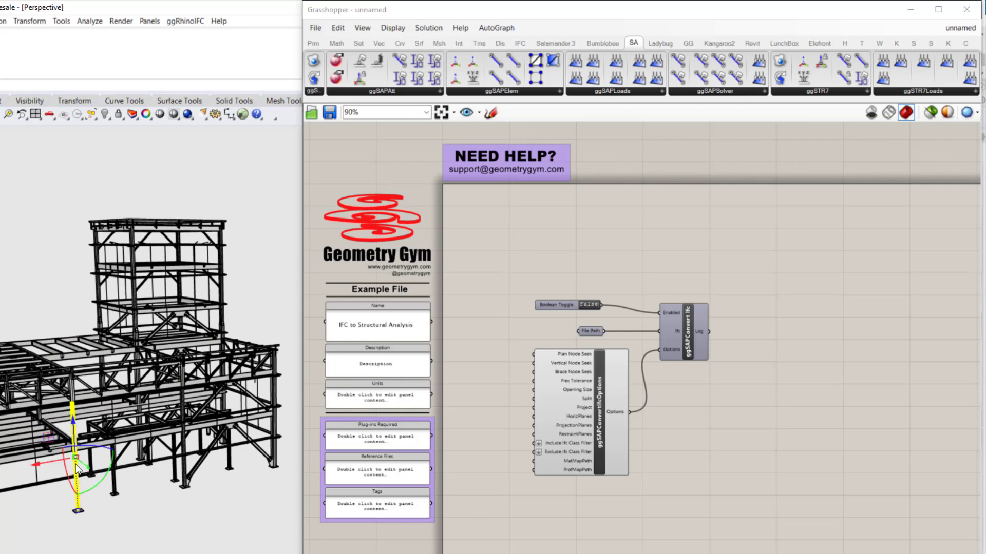
{"action": "left_click", "coordinate": [59, 528]}
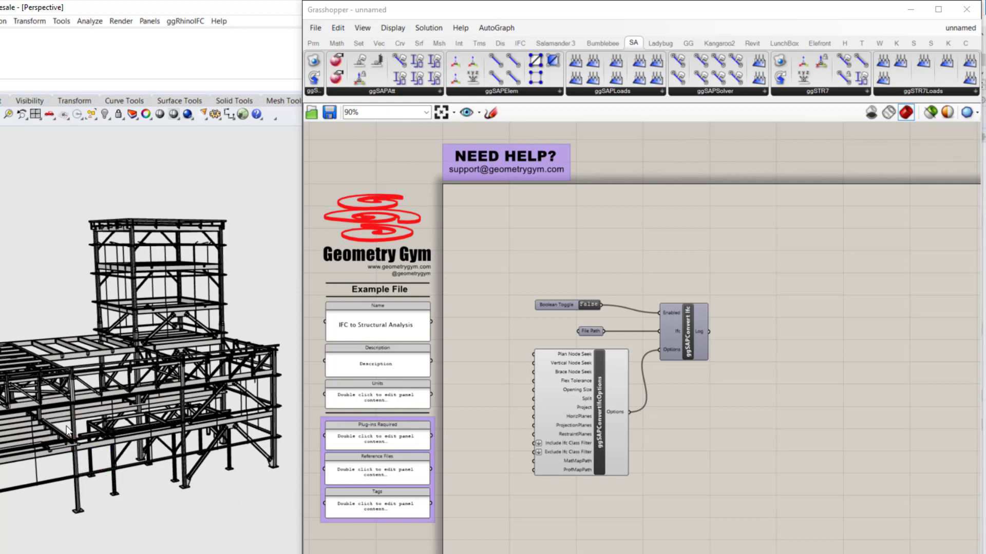
{"action": "left_click", "coordinate": [56, 402]}
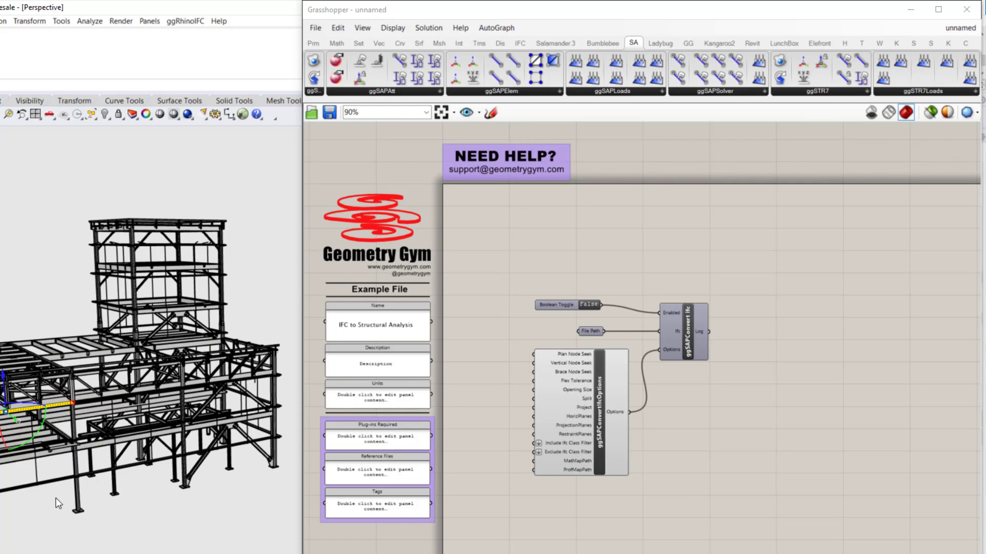
{"action": "left_click", "coordinate": [55, 534]}
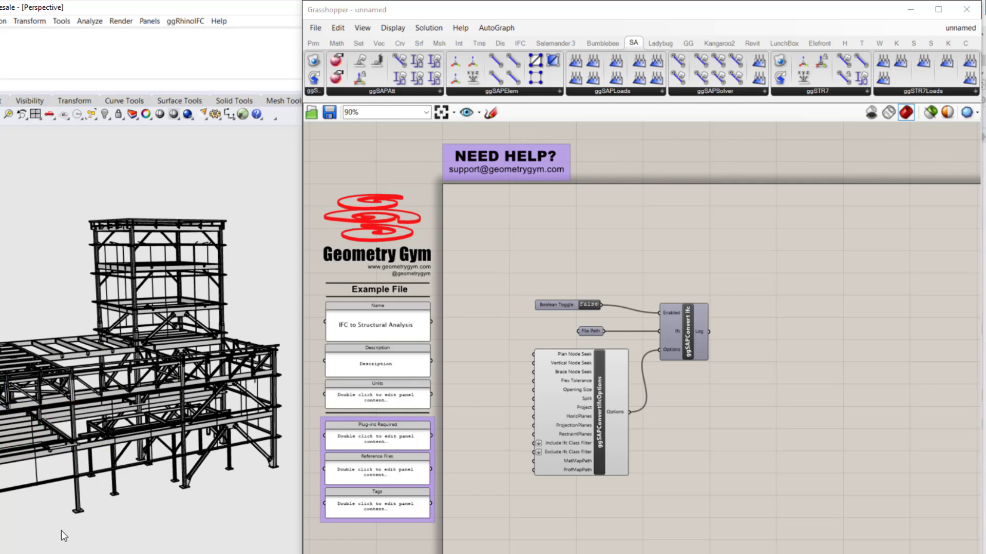
{"action": "left_click", "coordinate": [85, 399]}
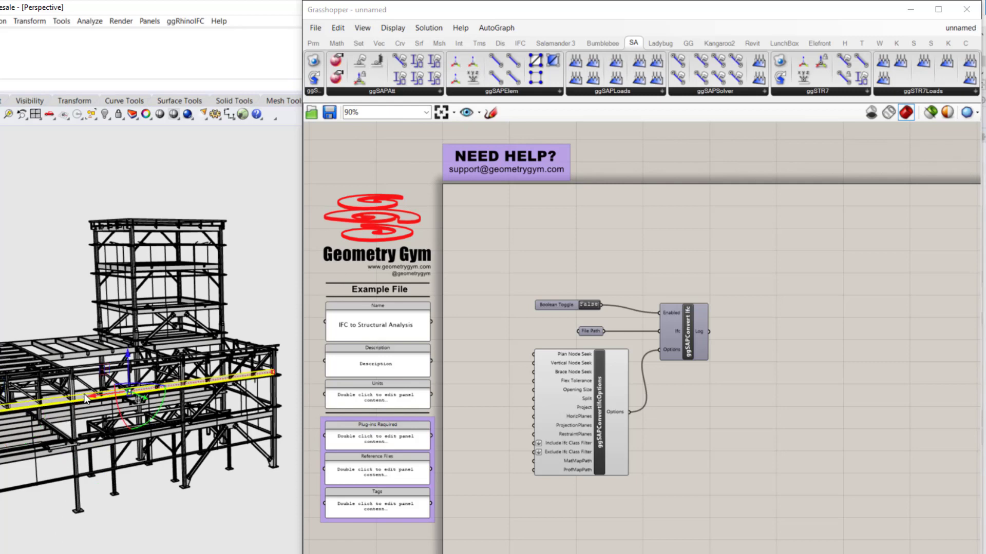
{"action": "left_click", "coordinate": [101, 515]}
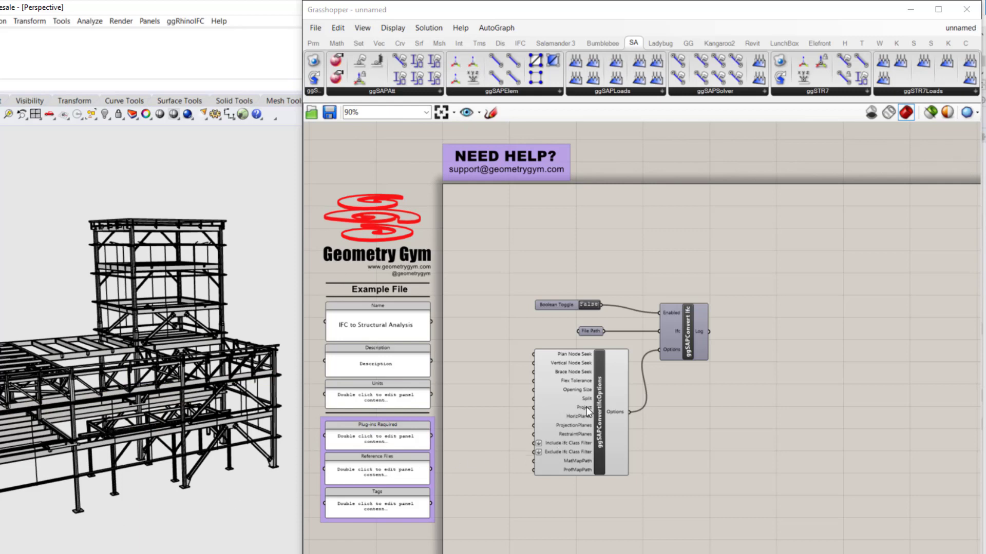
{"action": "mouse_move", "coordinate": [587, 406]}
{"action": "mouse_move", "coordinate": [624, 415]}
{"action": "mouse_move", "coordinate": [584, 460]}
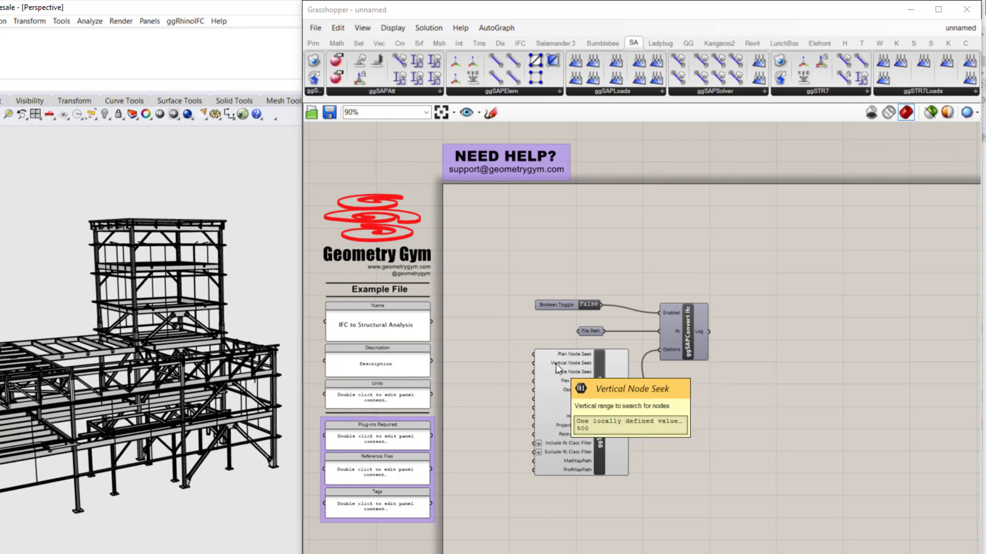
Add a 175 Panel and a copied Panel edited to 900 for the node seek distances
{"action": "double_click", "coordinate": [483, 363]}
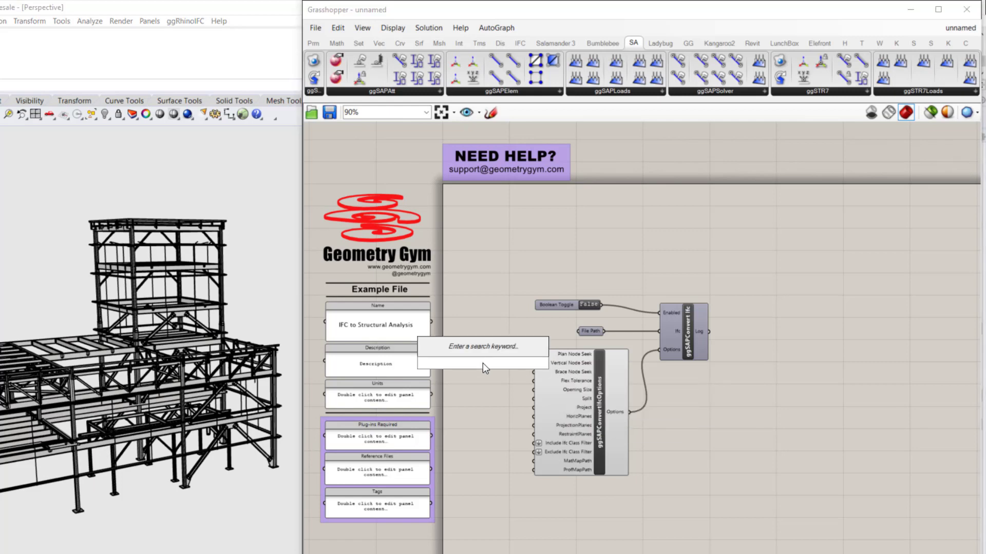
{"action": "type", "text": "//175"}
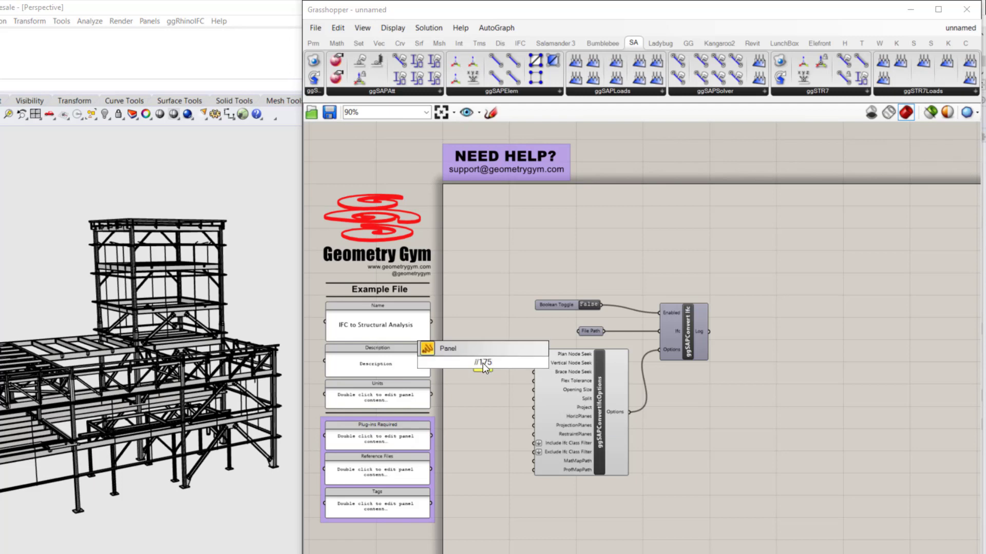
{"action": "key", "text": "Return"}
{"action": "left_click", "coordinate": [484, 363]}
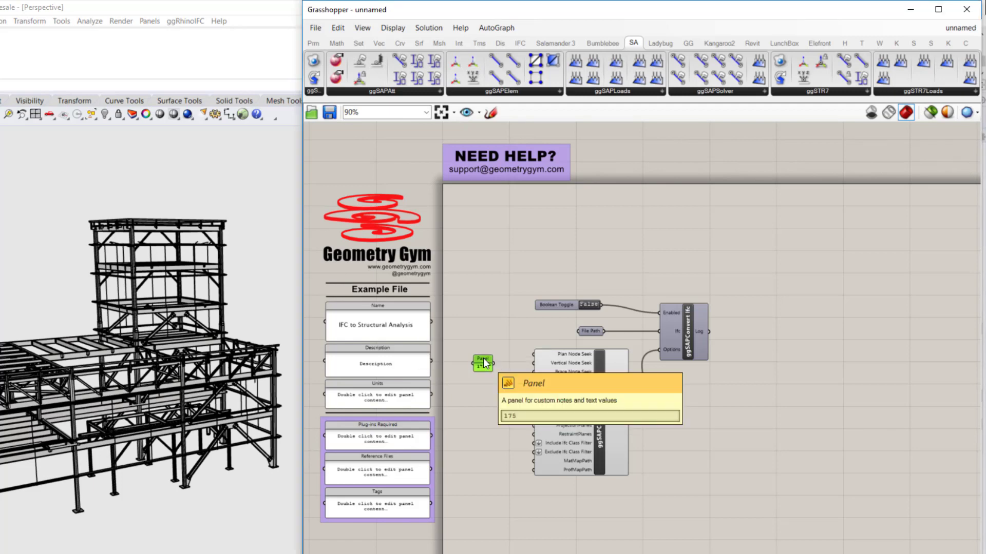
{"action": "left_click_drag", "start_coordinate": [484, 363], "coordinate": [491, 371], "text": "alt"}
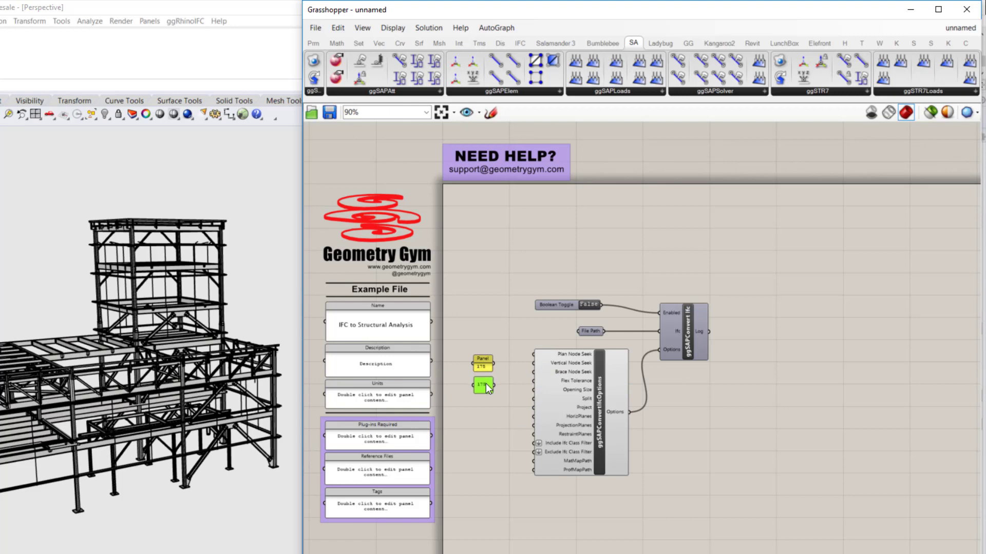
{"action": "double_click", "coordinate": [485, 383]}
{"action": "type", "text": "900"}
{"action": "left_click", "coordinate": [516, 483]}
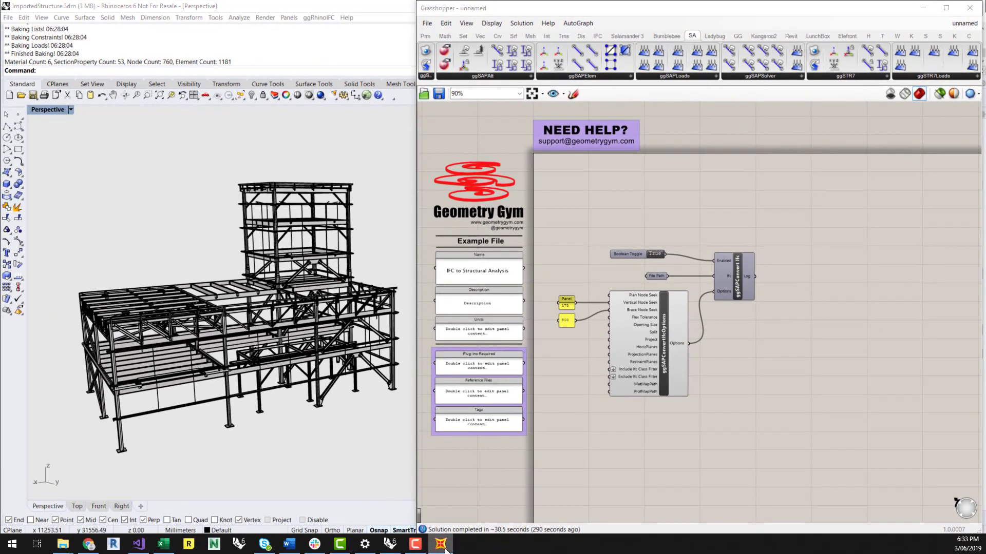
In SAP2000 Display Options, colour members by Sections and draw them Extruded in the 3-D view
{"action": "left_click", "coordinate": [445, 548]}
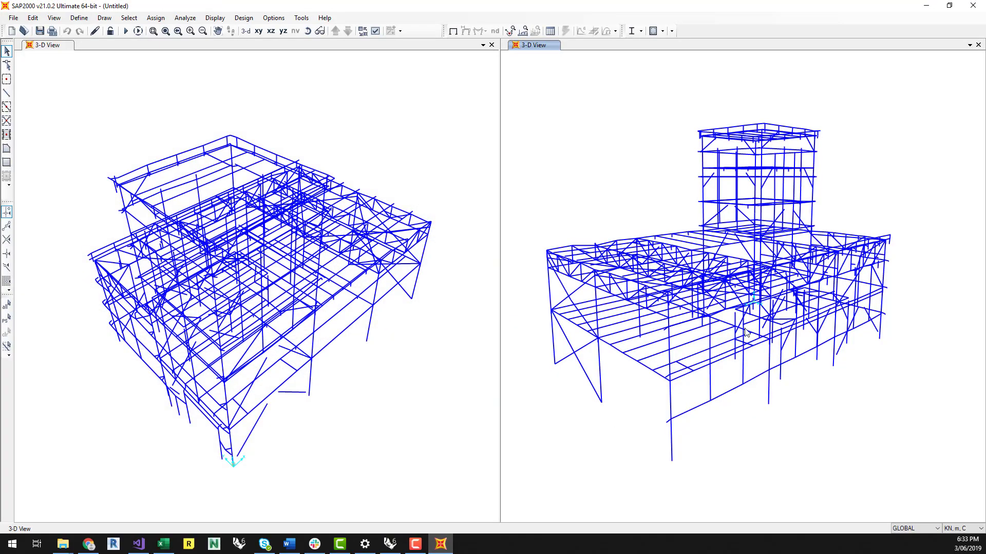
{"action": "left_click", "coordinate": [375, 31]}
{"action": "left_click", "coordinate": [513, 35]}
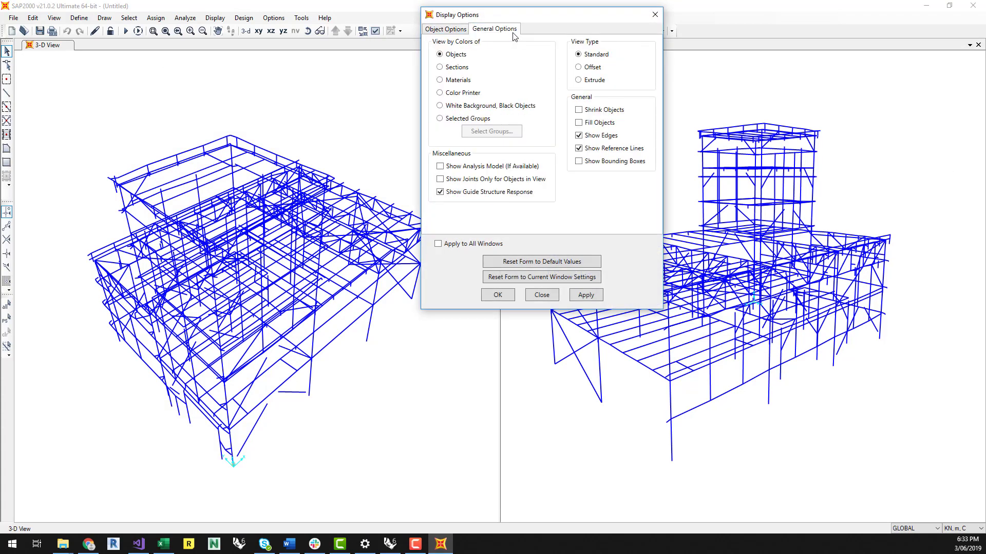
{"action": "left_click", "coordinate": [463, 70]}
{"action": "left_click", "coordinate": [586, 295]}
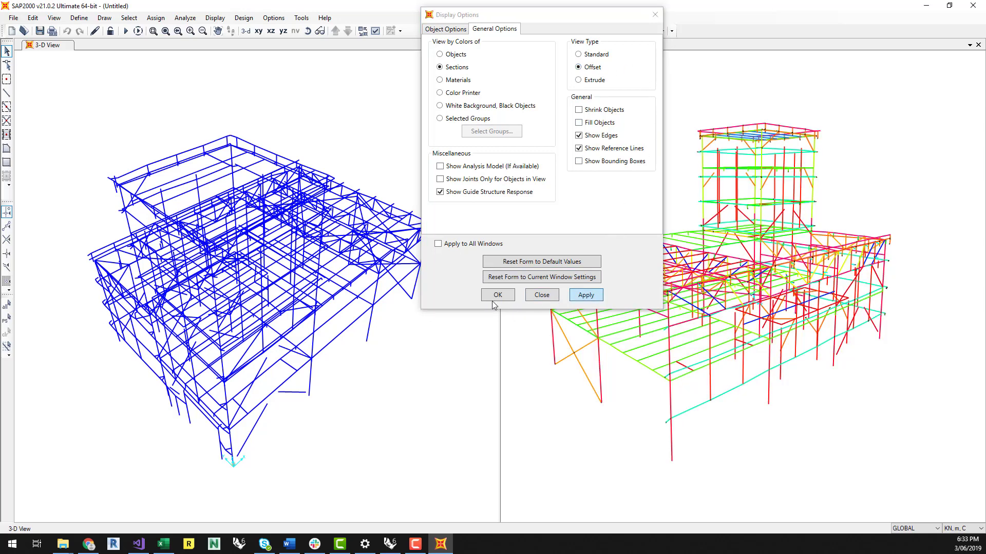
{"action": "left_click", "coordinate": [578, 81]}
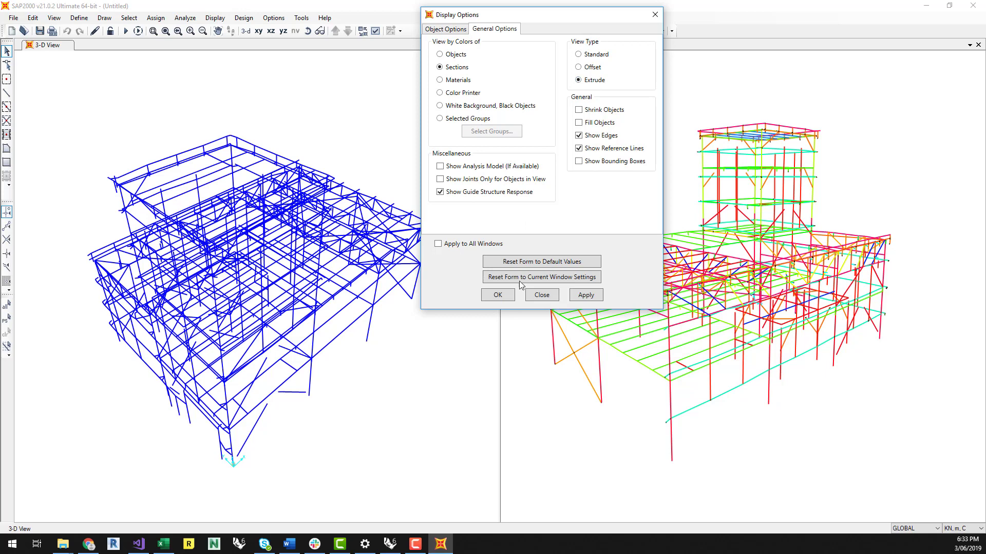
{"action": "left_click", "coordinate": [585, 295]}
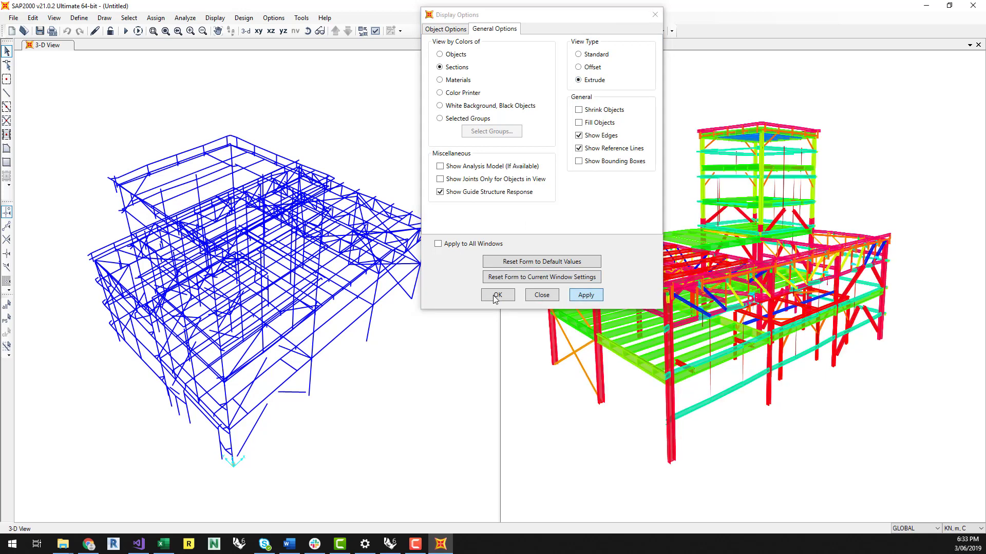
Accept the Display Options and zoom in on the extruded frame in the right 3-D view
{"action": "left_click", "coordinate": [503, 297]}
{"action": "scroll", "coordinate": [712, 385], "scroll_direction": "up", "scroll_amount": 6}
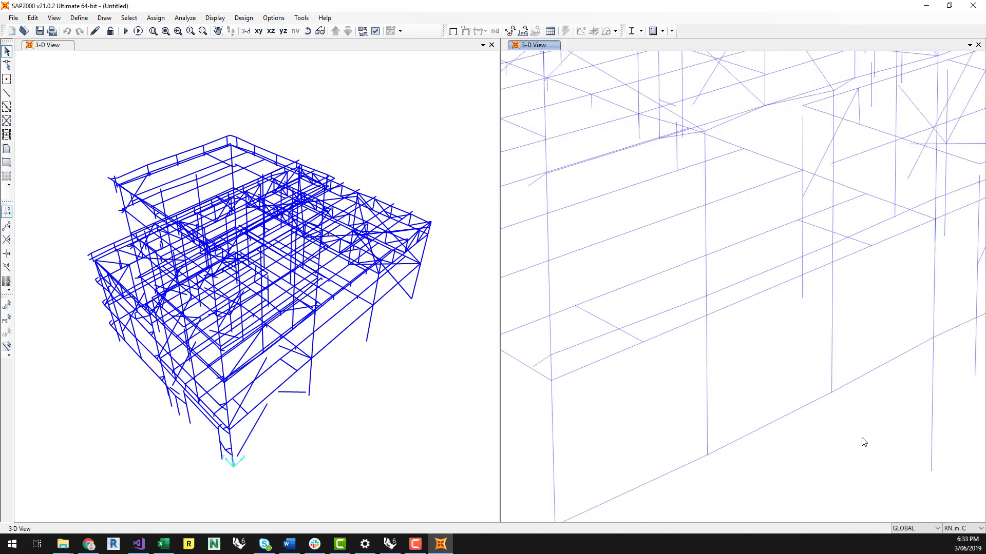
{"action": "scroll", "coordinate": [826, 436], "scroll_direction": "down", "scroll_amount": 4}
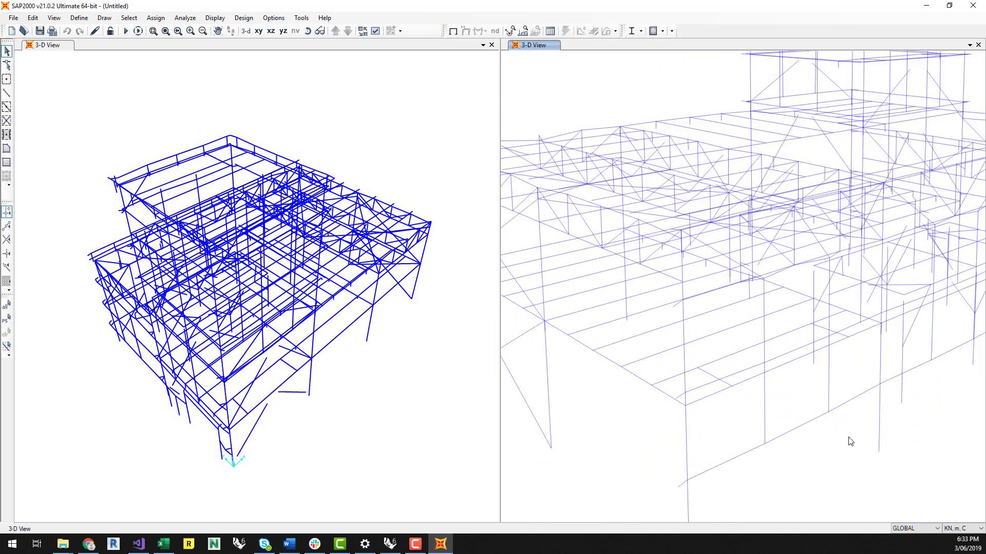
{"action": "scroll", "coordinate": [921, 441], "scroll_direction": "up", "scroll_amount": 5}
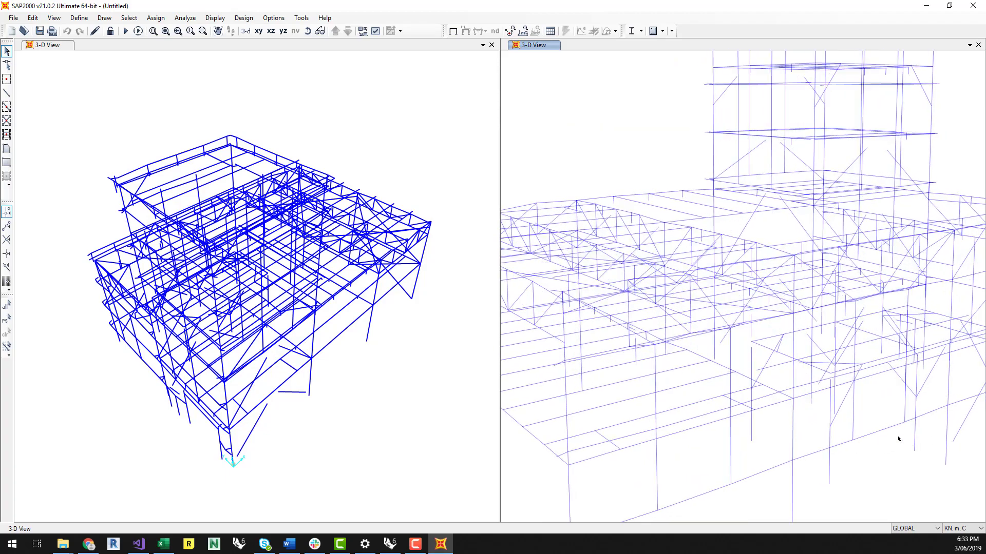
Orbit the right 3-D view to examine the section-coloured members from new angles
{"action": "middle_click_drag", "start_coordinate": [761, 440], "coordinate": [745, 442], "text": "shift"}
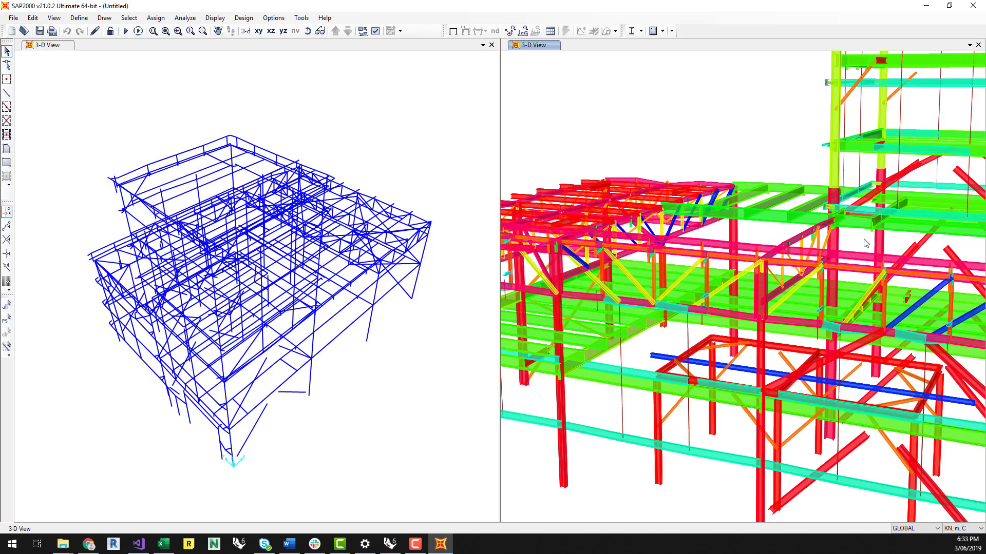
{"action": "middle_click_drag", "start_coordinate": [816, 252], "coordinate": [819, 285], "text": "shift"}
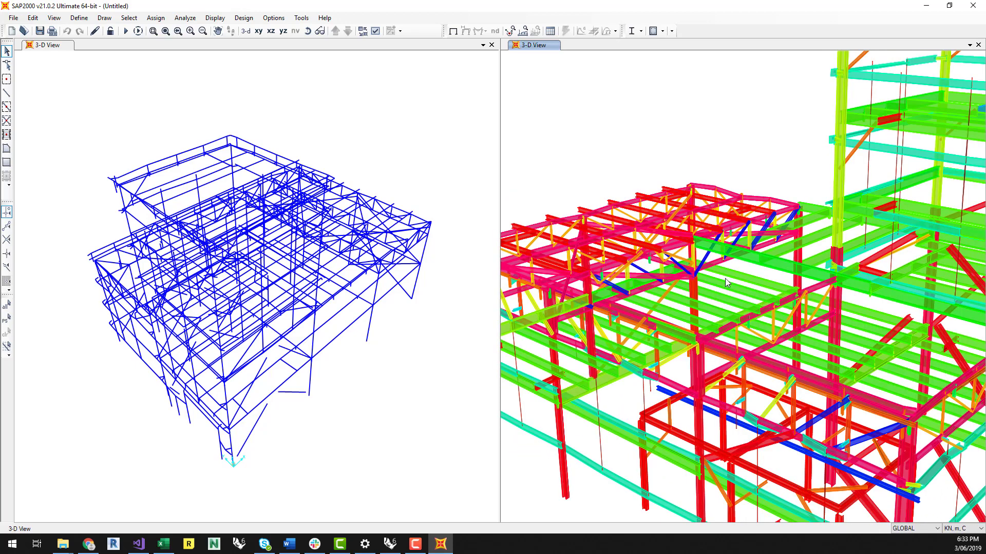
{"action": "scroll", "coordinate": [719, 303], "scroll_direction": "down", "scroll_amount": 5}
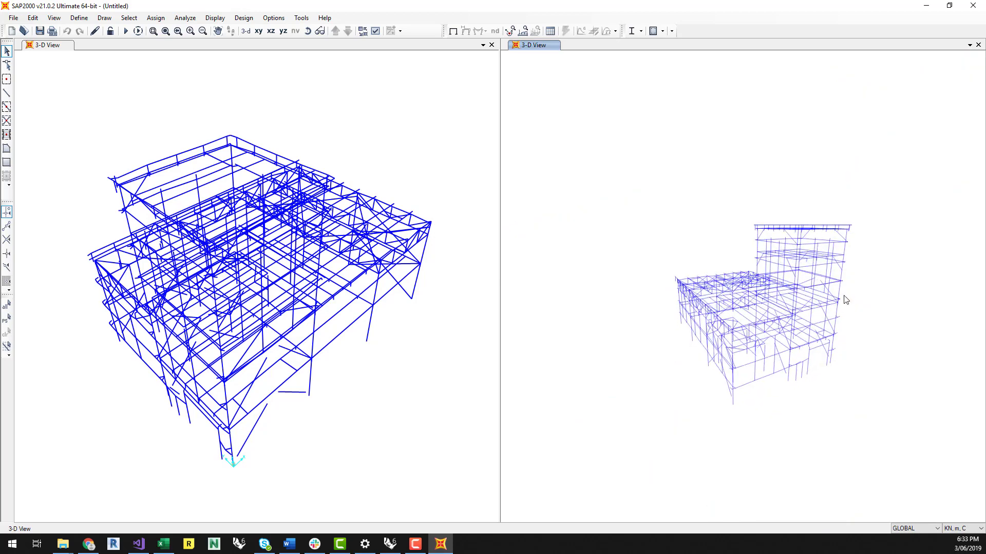
{"action": "scroll", "coordinate": [876, 235], "scroll_direction": "up", "scroll_amount": 5}
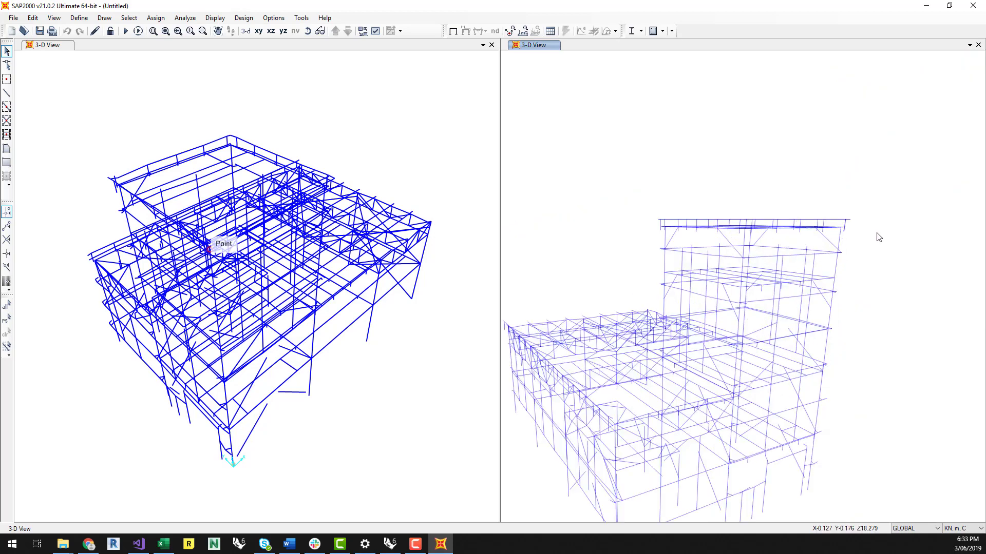